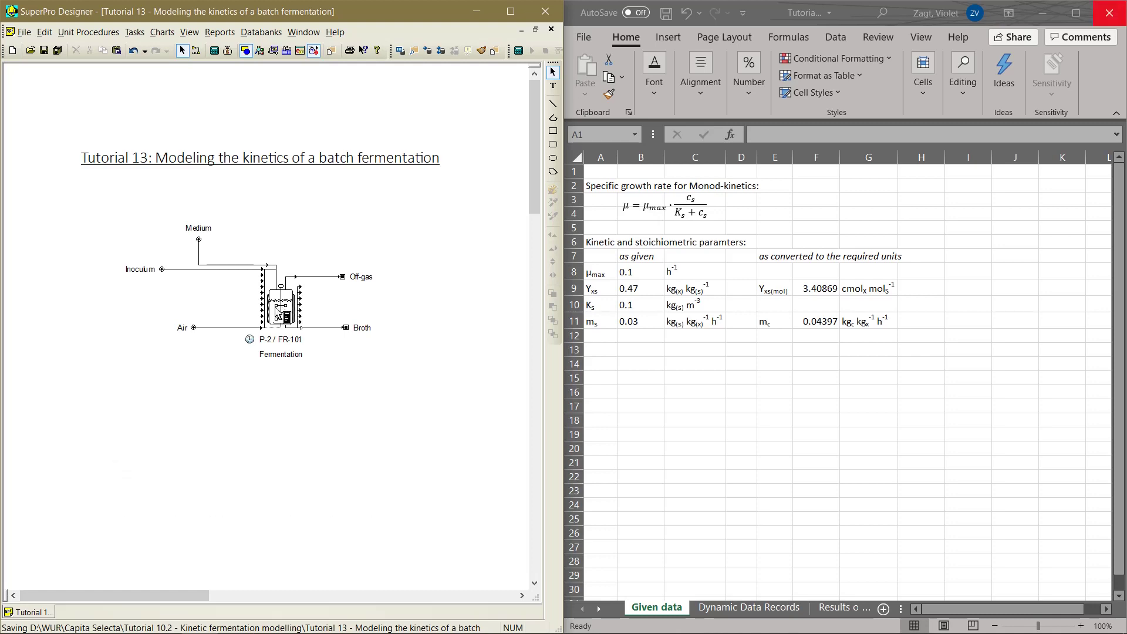
Step: Select the Batch Kinetic Fermentation (Ferment) step in FR-101's operation sequence
double_click(263, 302)
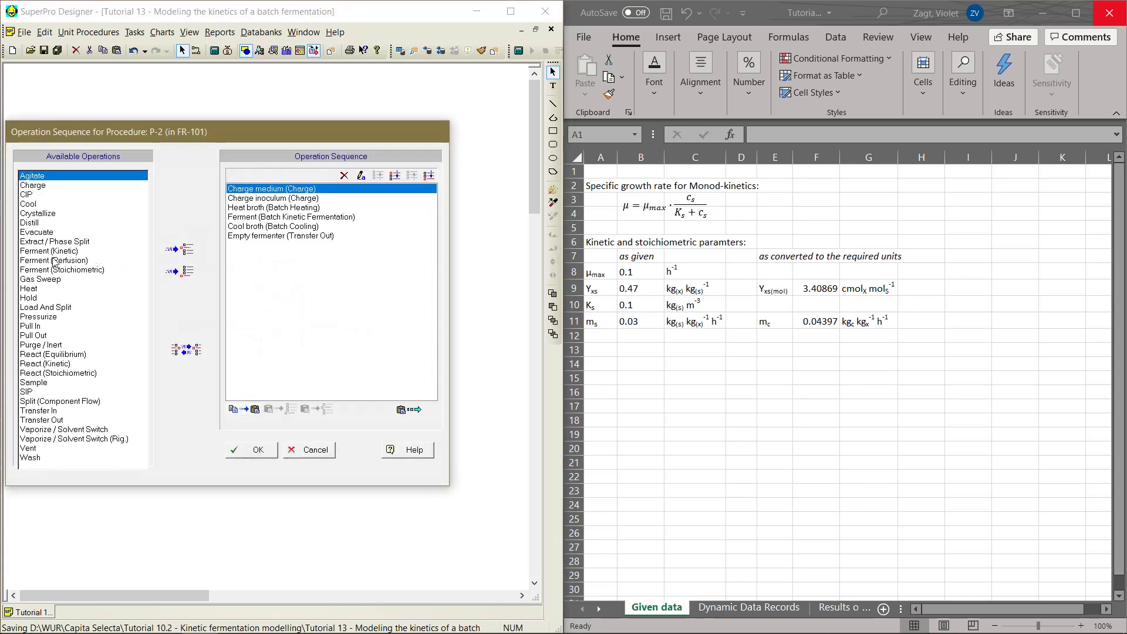
click(54, 251)
click(262, 218)
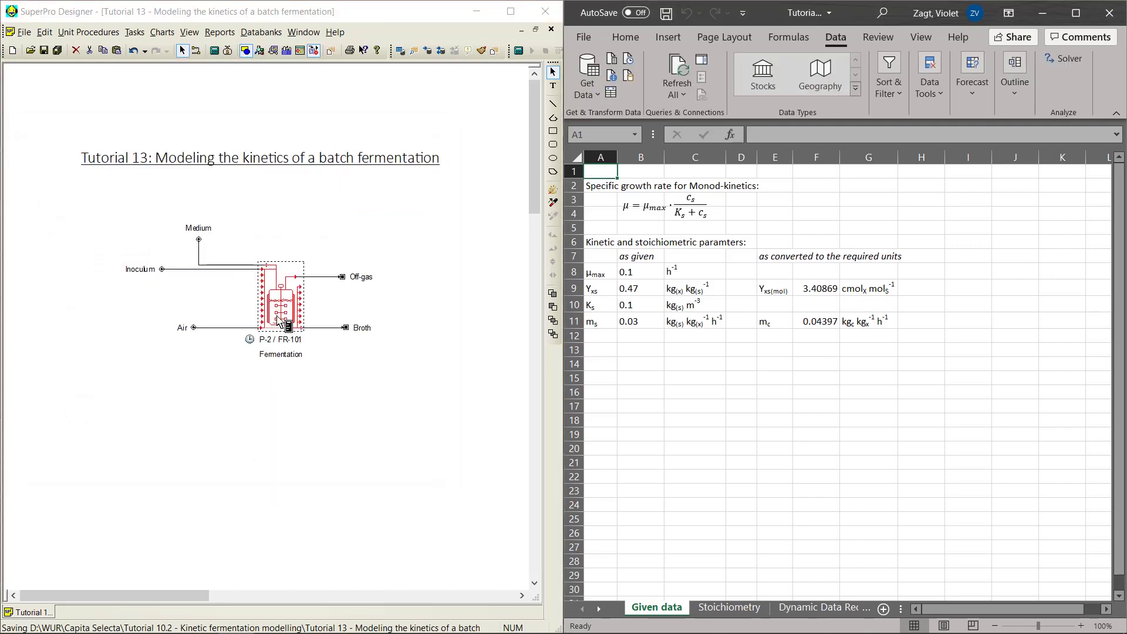
Step: Show the Ferment operation data on its Reactions tab
right_click(277, 317)
mouse_move(329, 300)
click(458, 343)
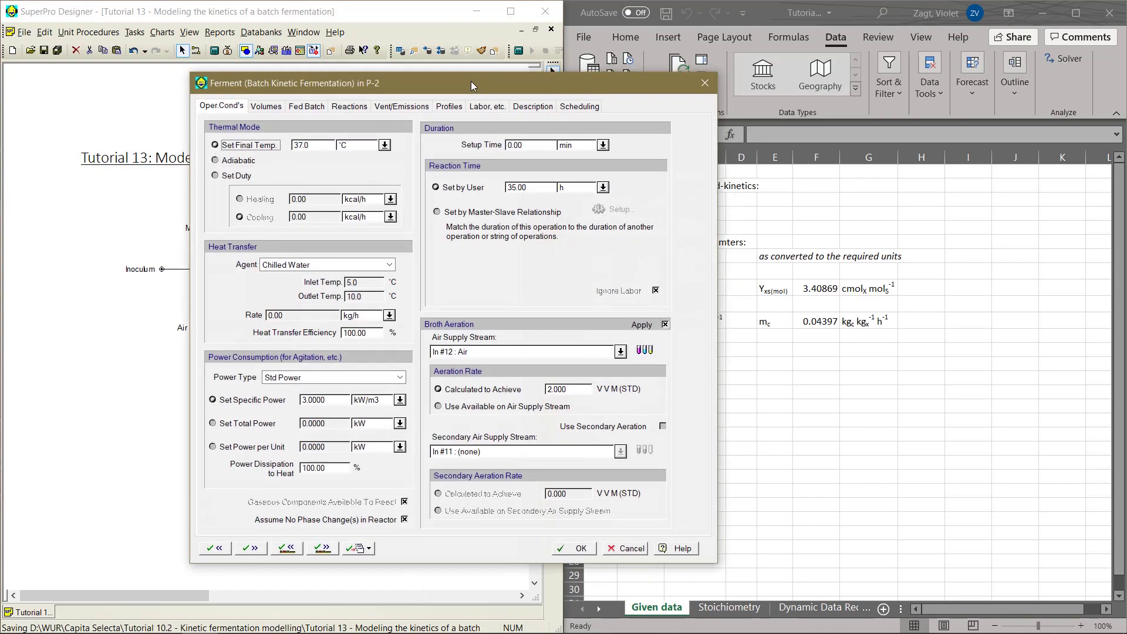
drag(470, 81, 302, 55)
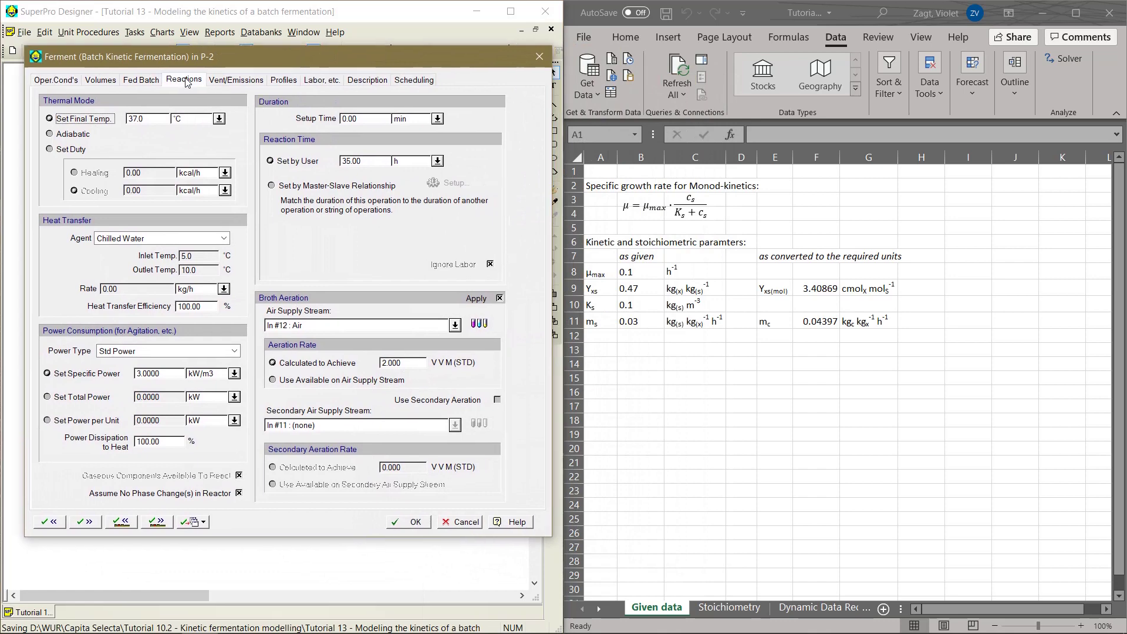
click(184, 80)
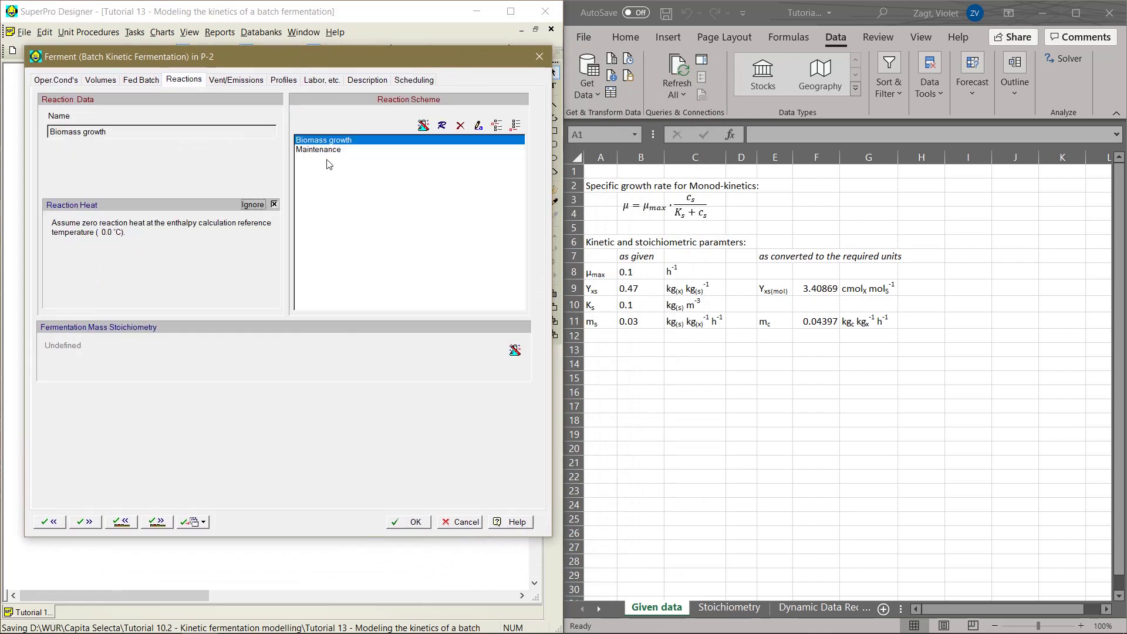
Step: Add Glucose, Amm. Sulfate and Oxygen as reactants of Biomass growth
click(427, 127)
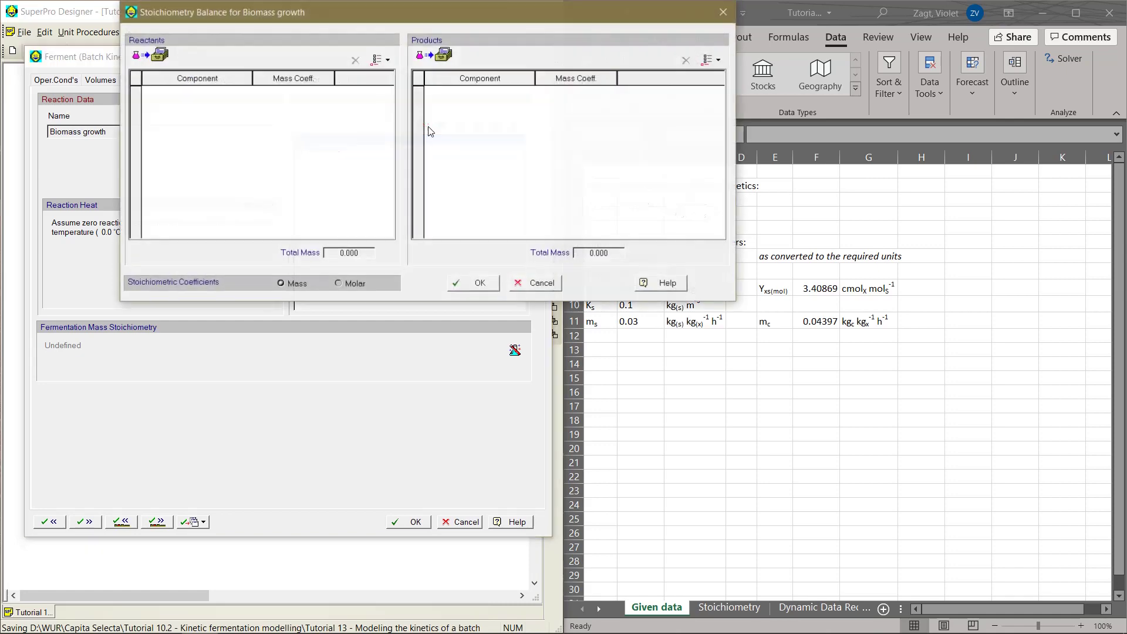
click(379, 64)
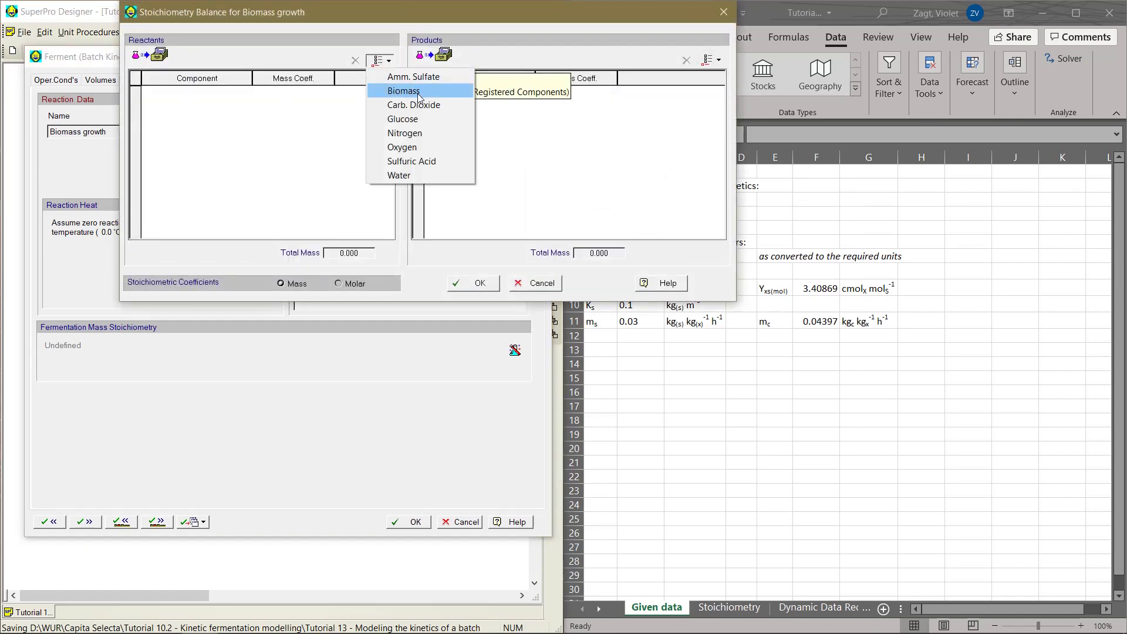
click(409, 120)
click(379, 59)
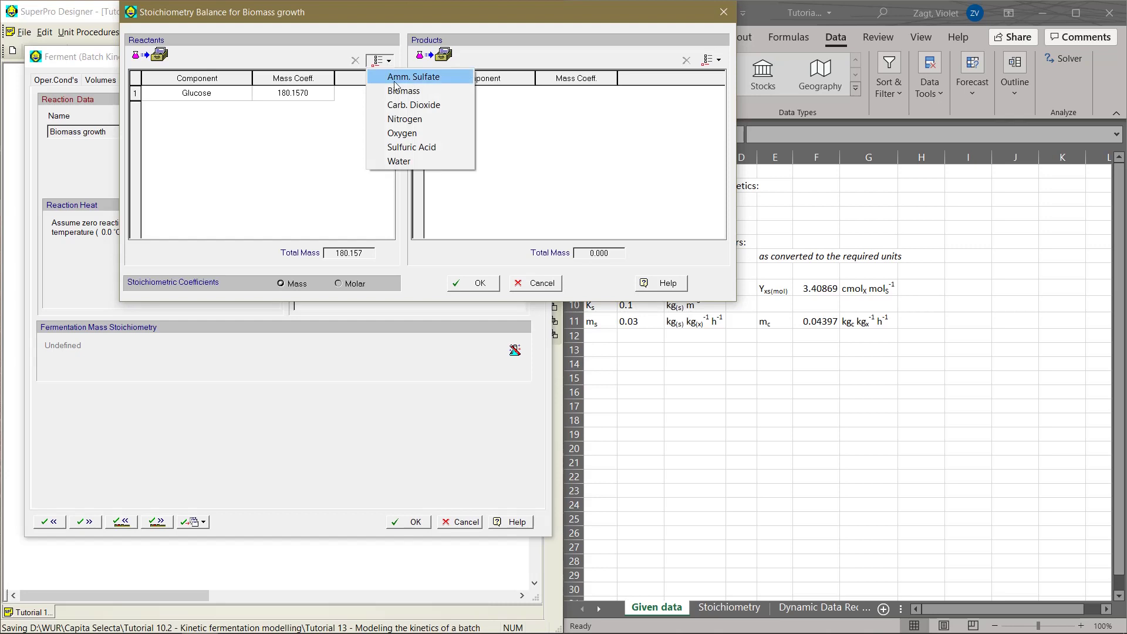
click(389, 73)
click(379, 59)
click(411, 117)
Step: Add Biomass, Carb. Dioxide, Water and Sulfuric Acid as products
click(711, 60)
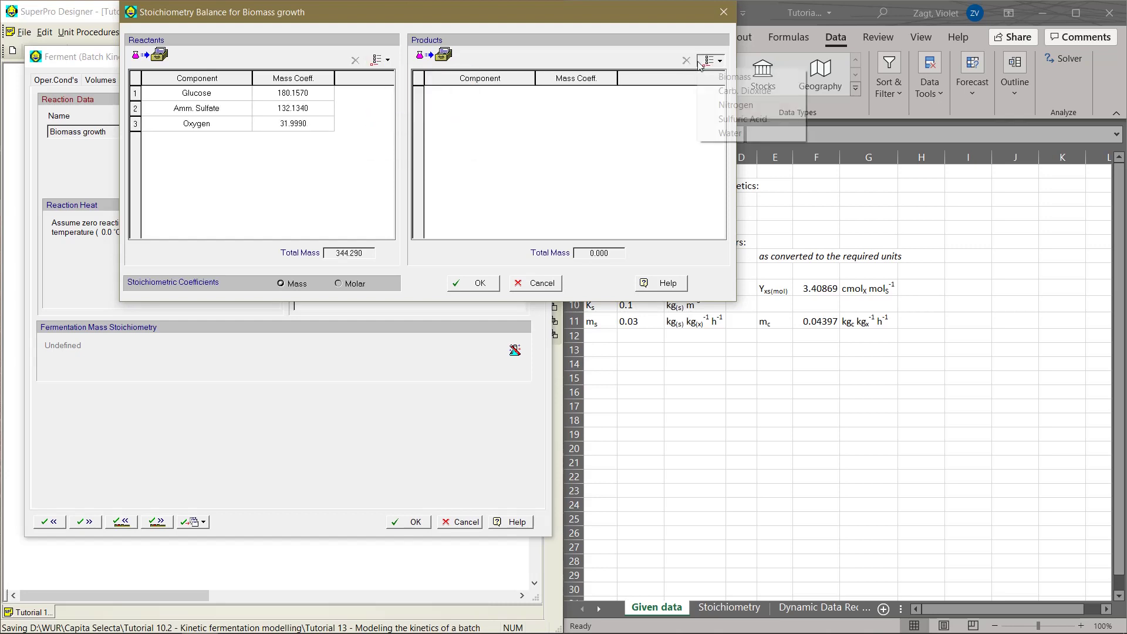
click(710, 76)
click(712, 59)
click(722, 76)
click(712, 59)
click(722, 103)
click(710, 59)
click(727, 90)
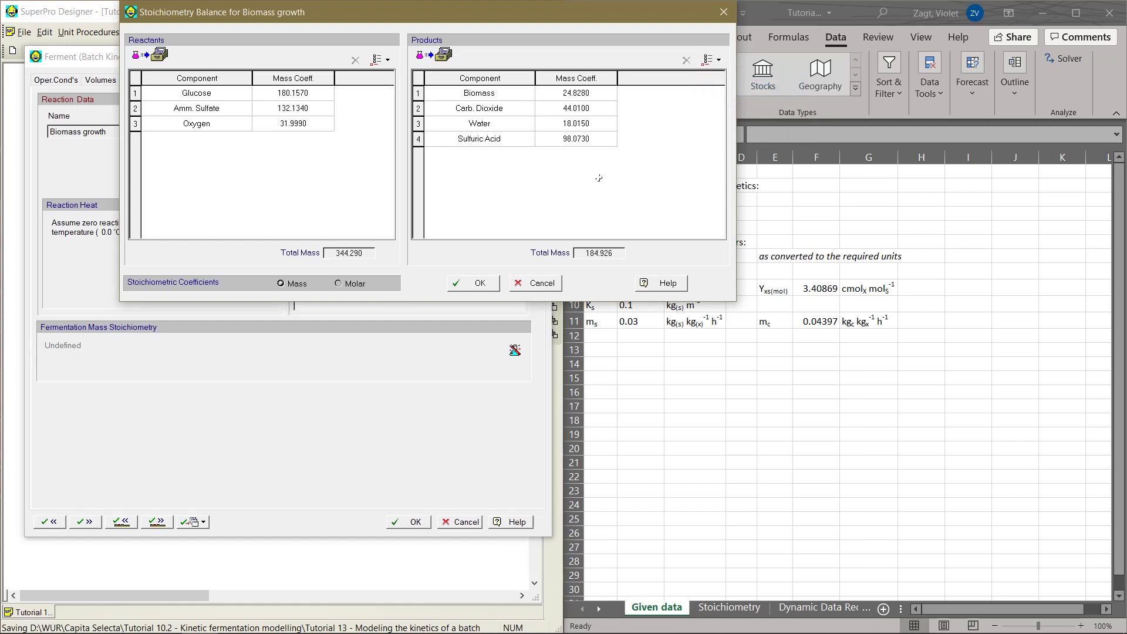
Step: Review the Excel Stoichiometry sheet and its Solver setup
click(735, 409)
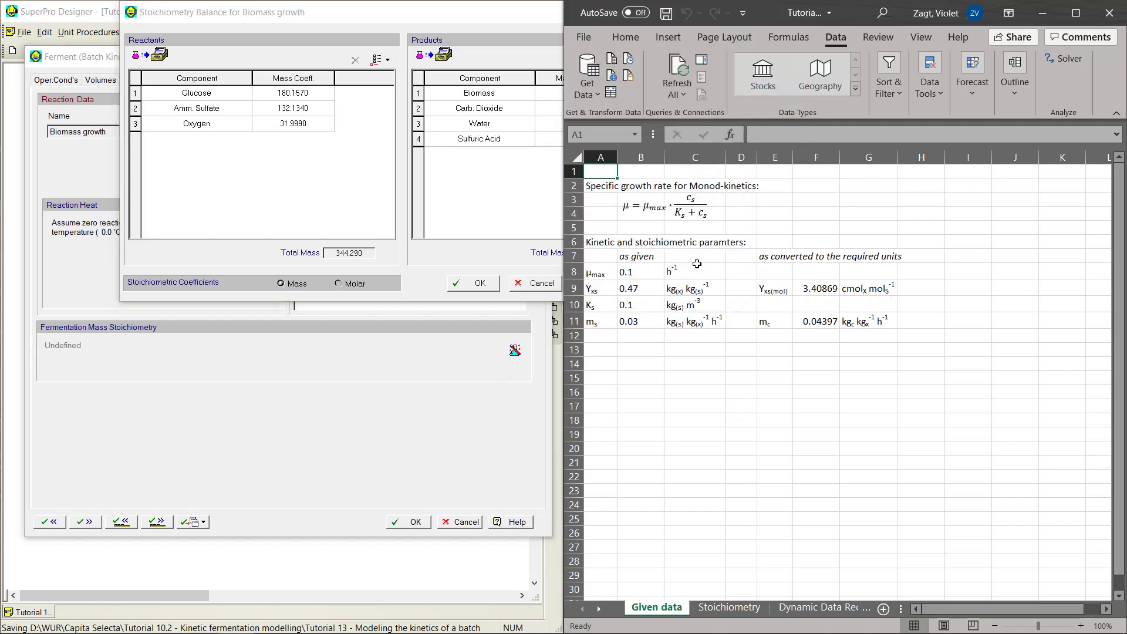
click(723, 609)
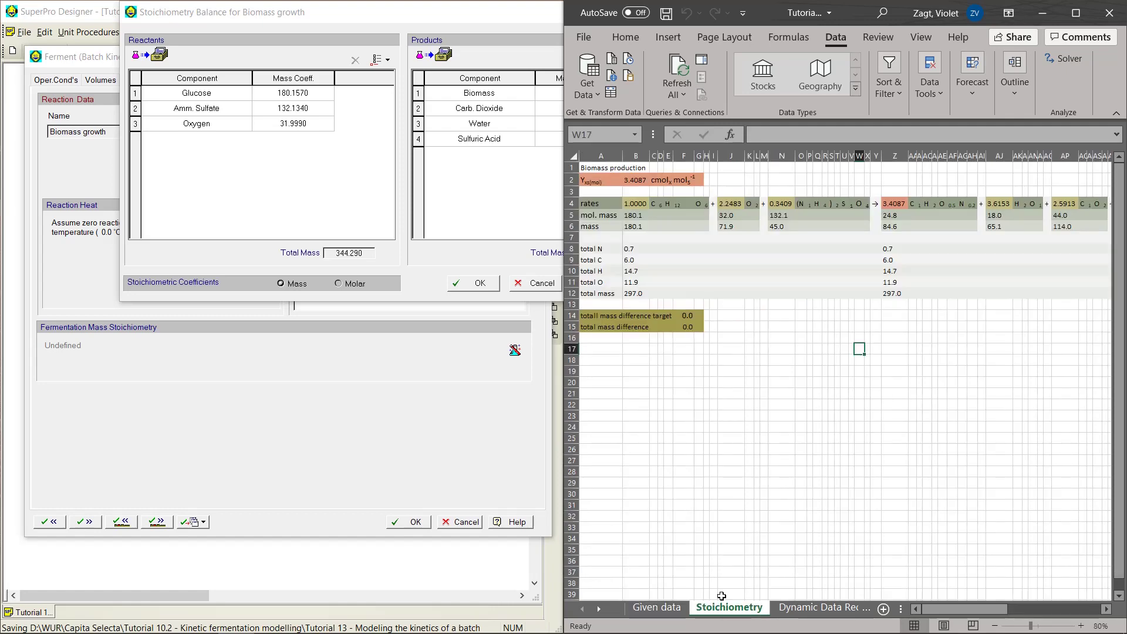
click(1064, 59)
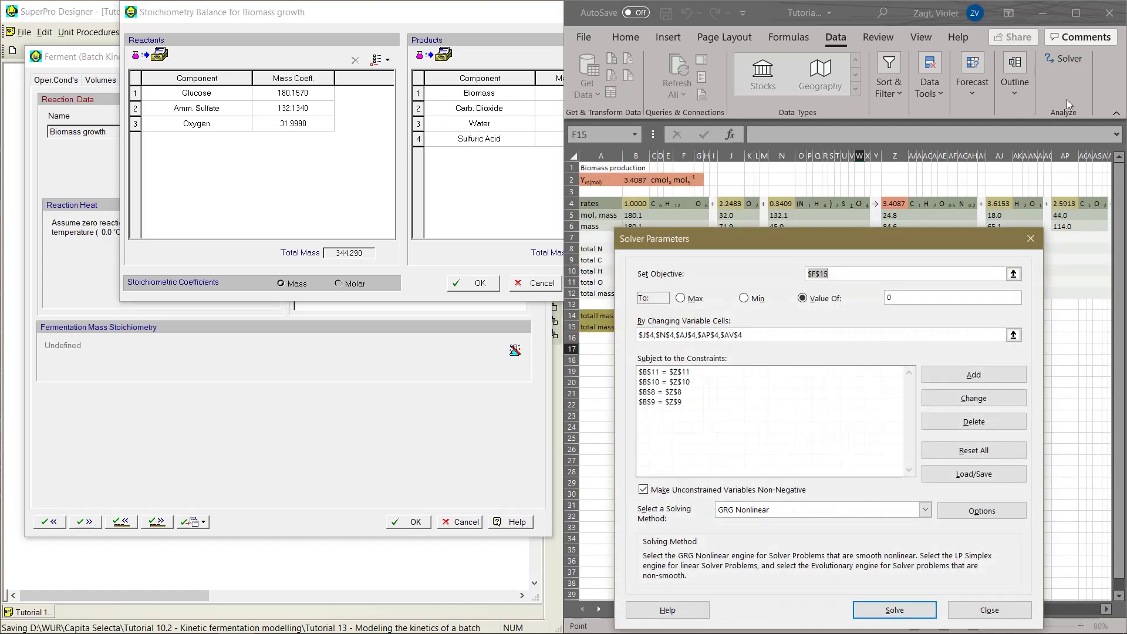
click(1016, 617)
click(338, 284)
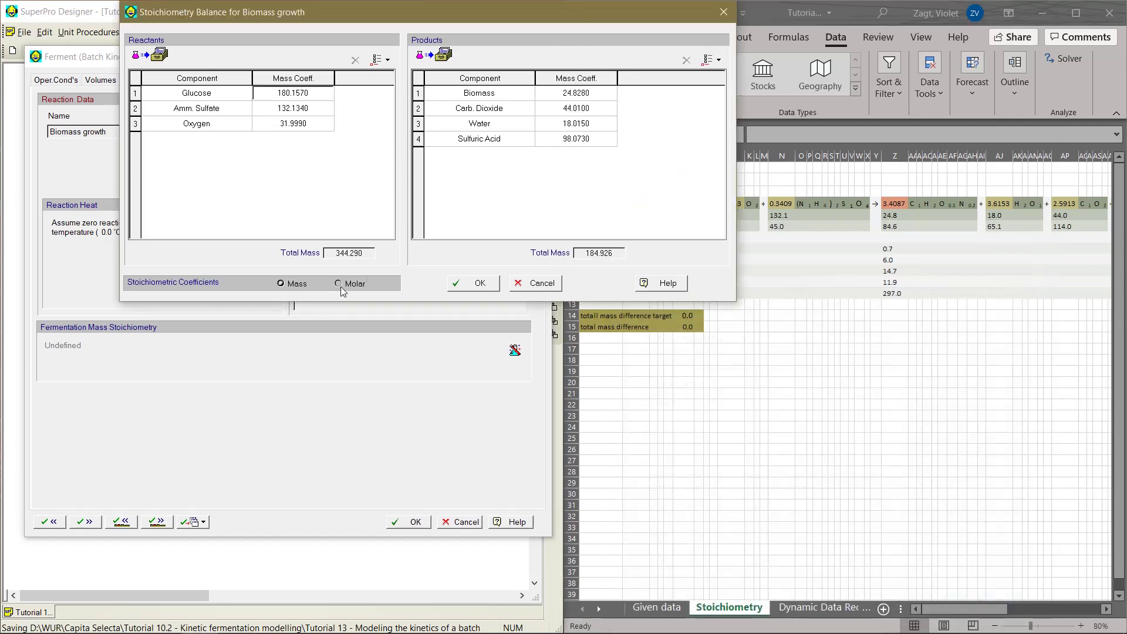
Step: Switch to a molar basis and enter coefficients 0.3409, 2.2483, 2.5913 and 3.6153
click(227, 108)
text(0.3409)
key(Return)
text(2.2483)
click(432, 107)
double_click(433, 107)
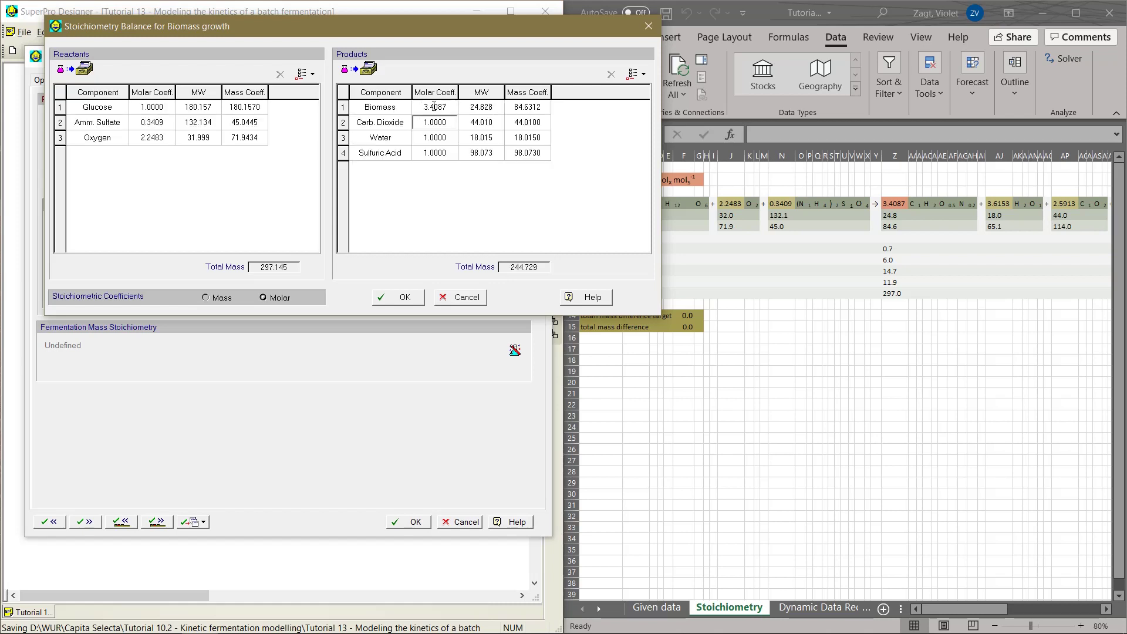
text(2.5913)
key(Return)
text(3.6153)
key(Return)
Step: Enter the Sulfuric Acid coefficient 0.3395 from Excel and confirm the stoichiometry
click(977, 624)
drag(978, 609, 1013, 609)
click(444, 170)
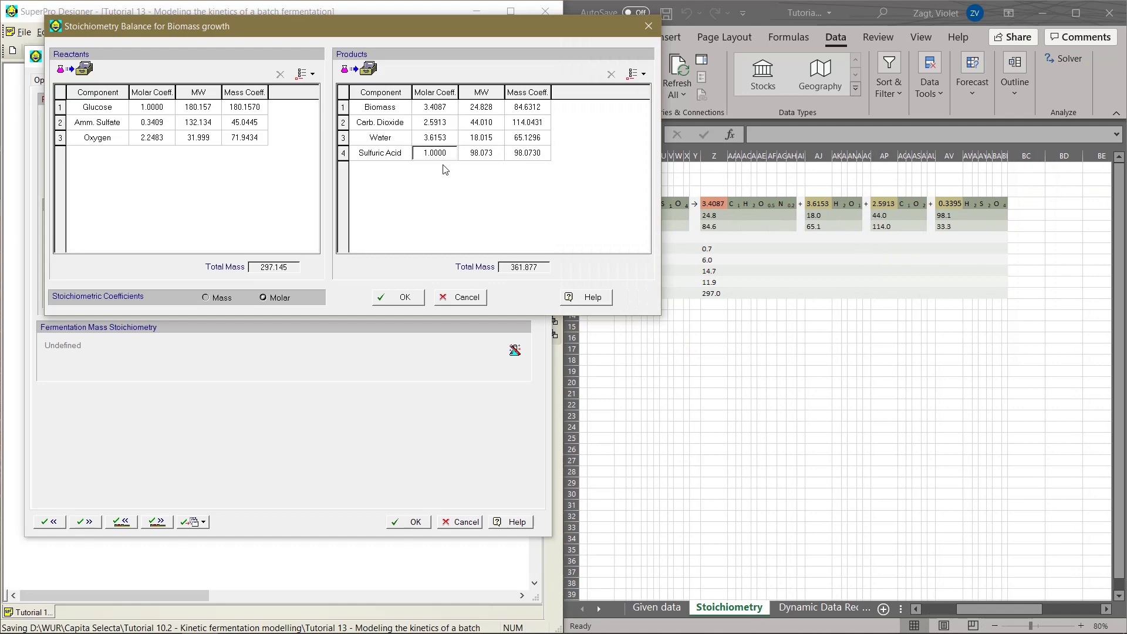
text(0.3395)
key(Return)
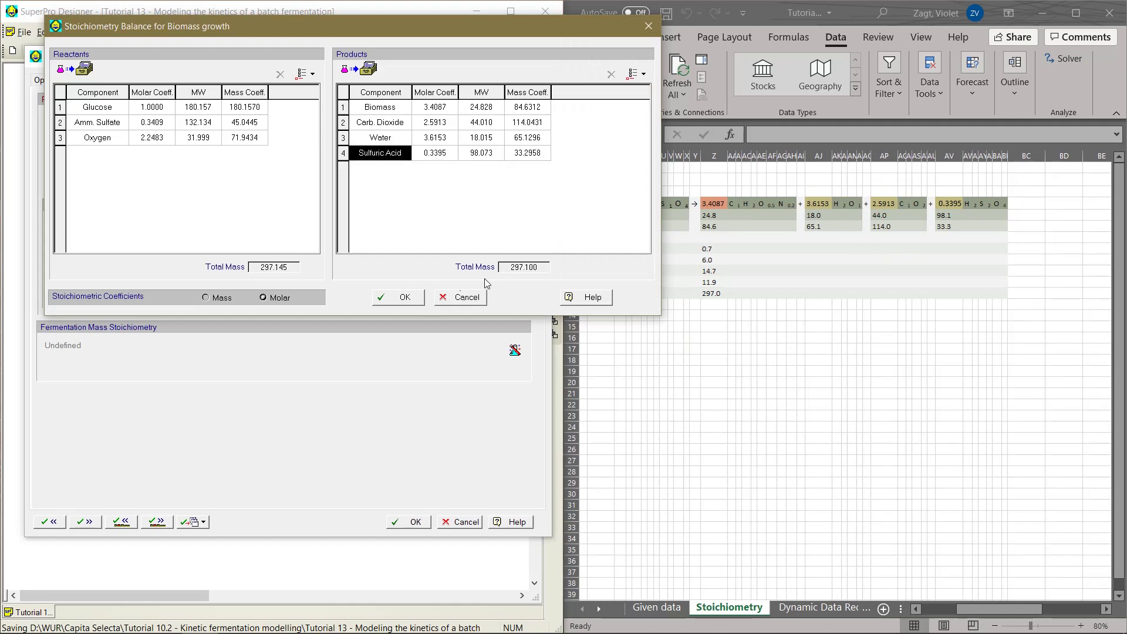
click(392, 300)
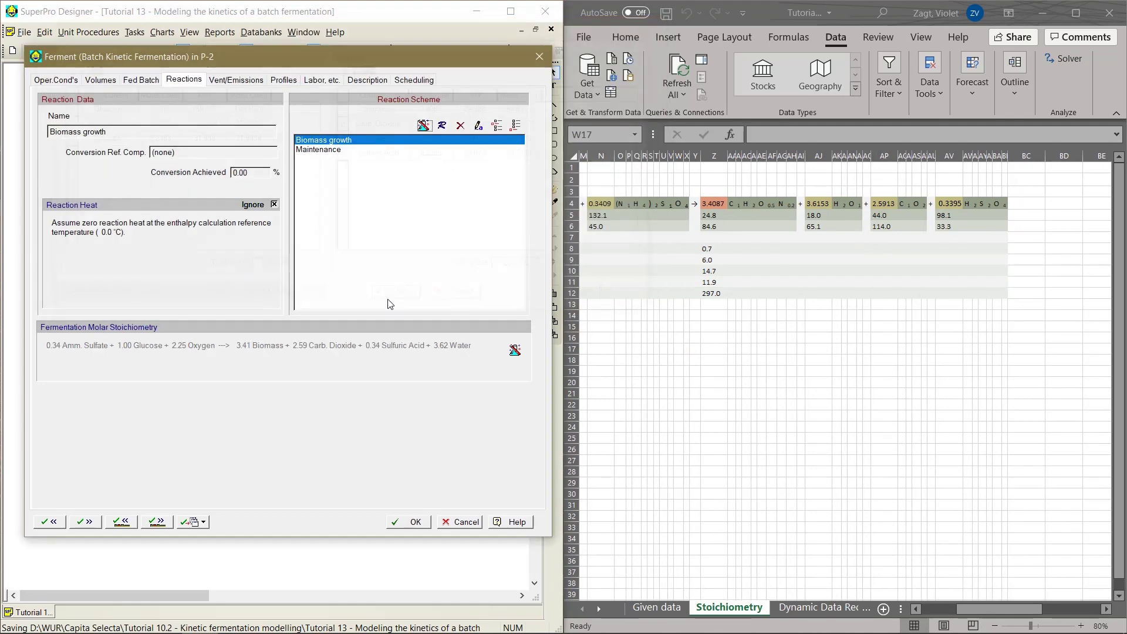
Step: For Maintenance, add Glucose and Oxygen as reactants and Carb. Dioxide and Water as products
click(331, 149)
click(423, 125)
click(374, 61)
click(397, 119)
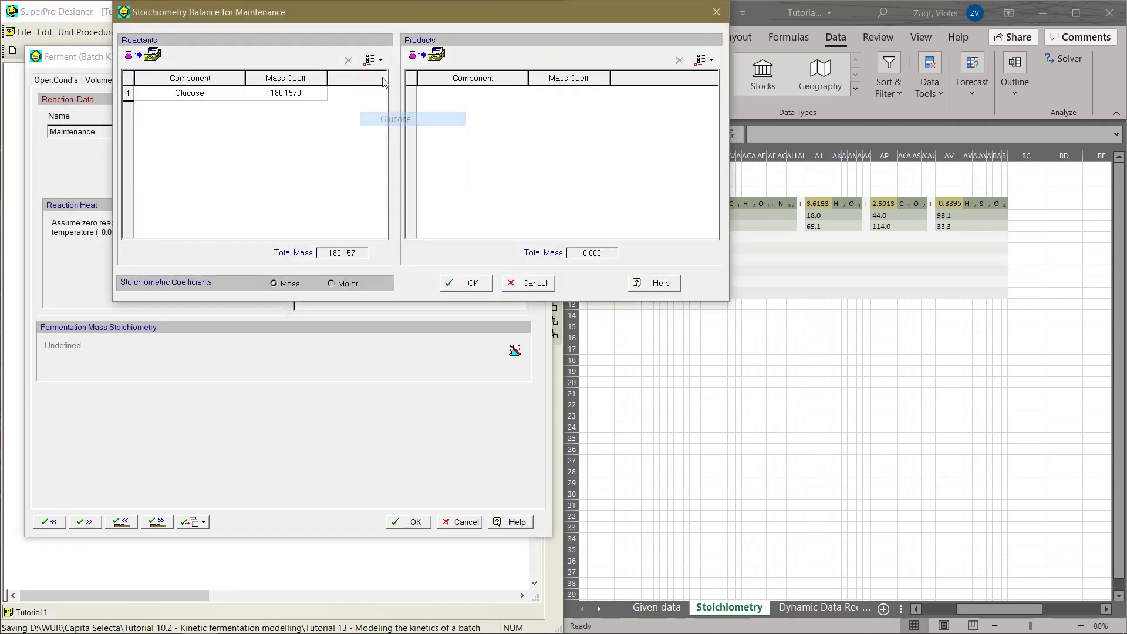
click(373, 60)
click(395, 147)
click(704, 61)
click(719, 104)
click(704, 60)
click(719, 132)
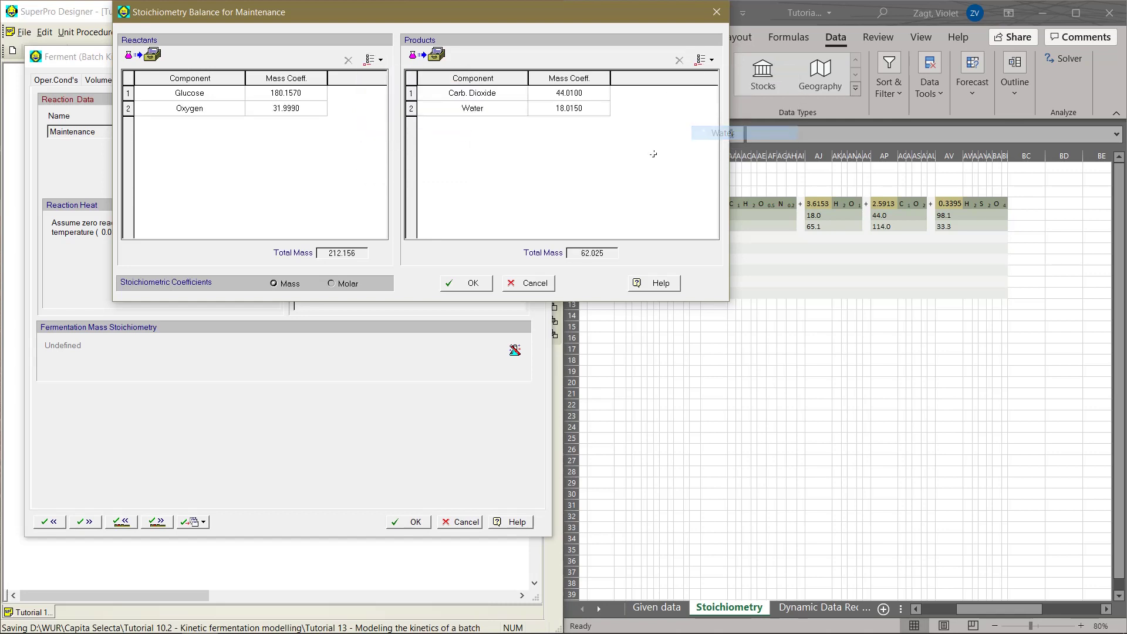
Step: Use a molar basis, set Oxygen, Carb. Dioxide and Water coefficients to 6, and confirm
click(331, 284)
click(233, 110)
text(6)
click(510, 93)
text(6)
click(510, 108)
text(6)
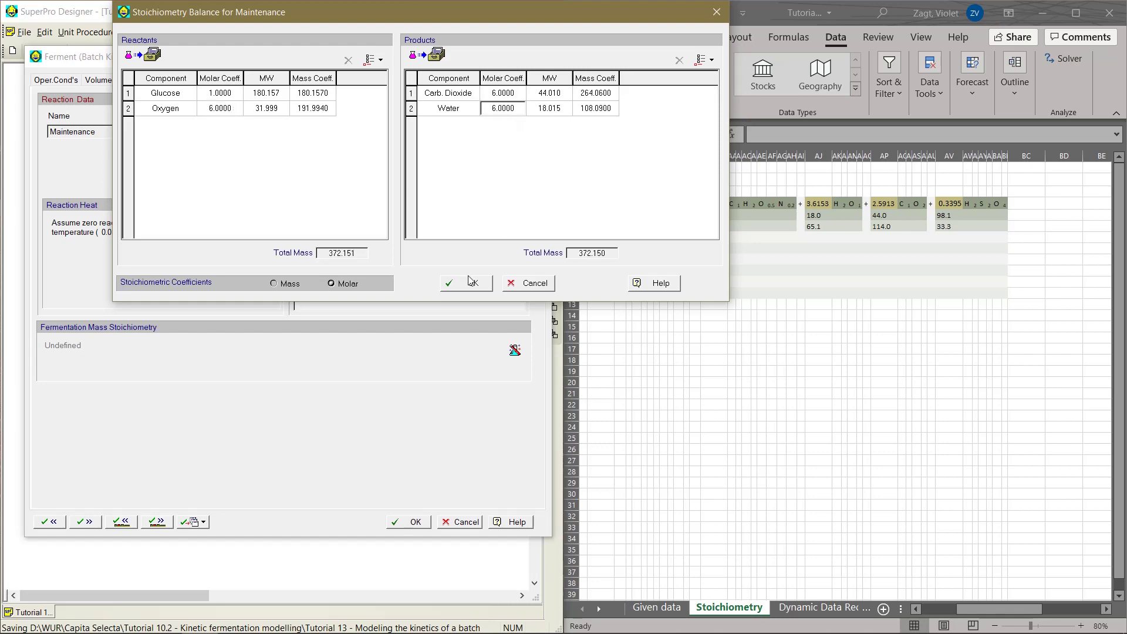
click(470, 283)
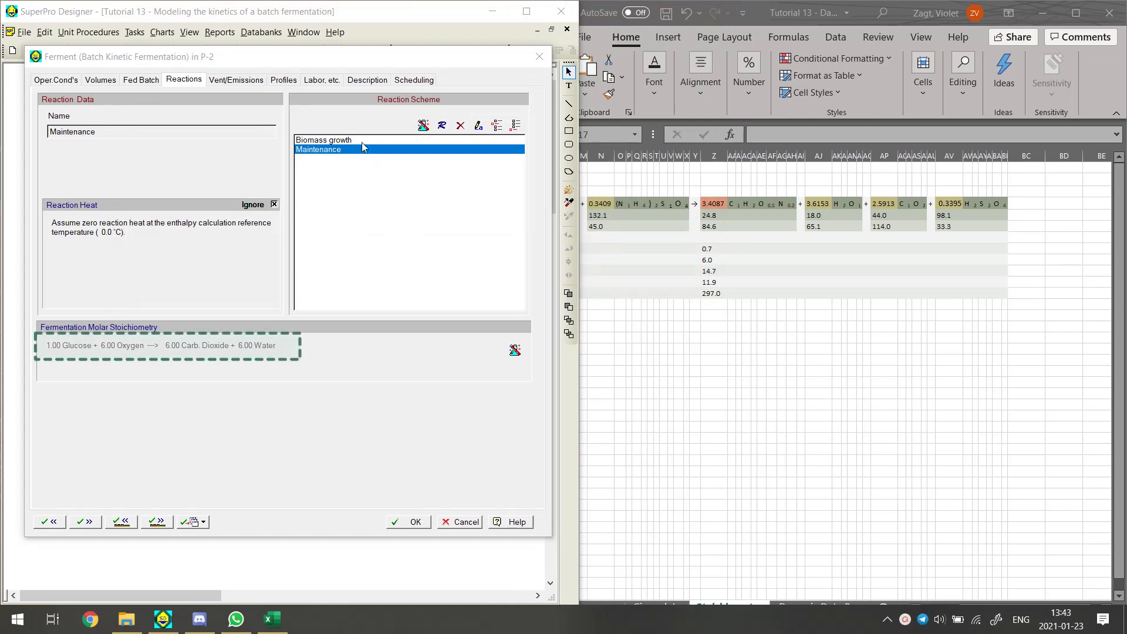
click(360, 142)
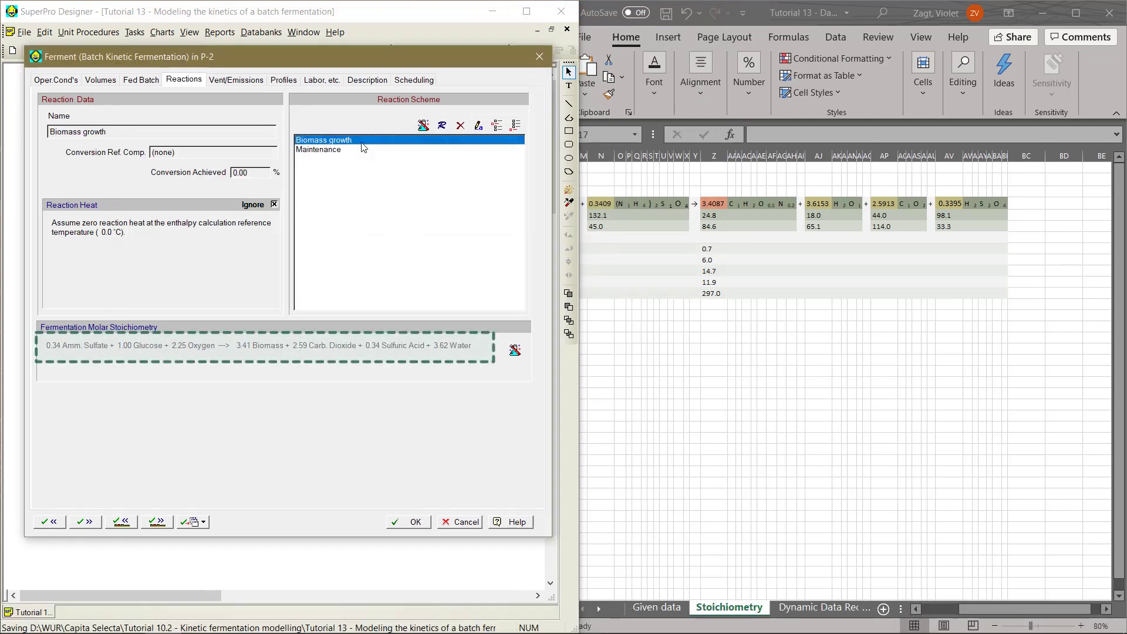
Step: In the Biomass growth kinetics, check the Given data sheet and set Biomass as rate reference
click(442, 125)
drag(468, 33, 337, 83)
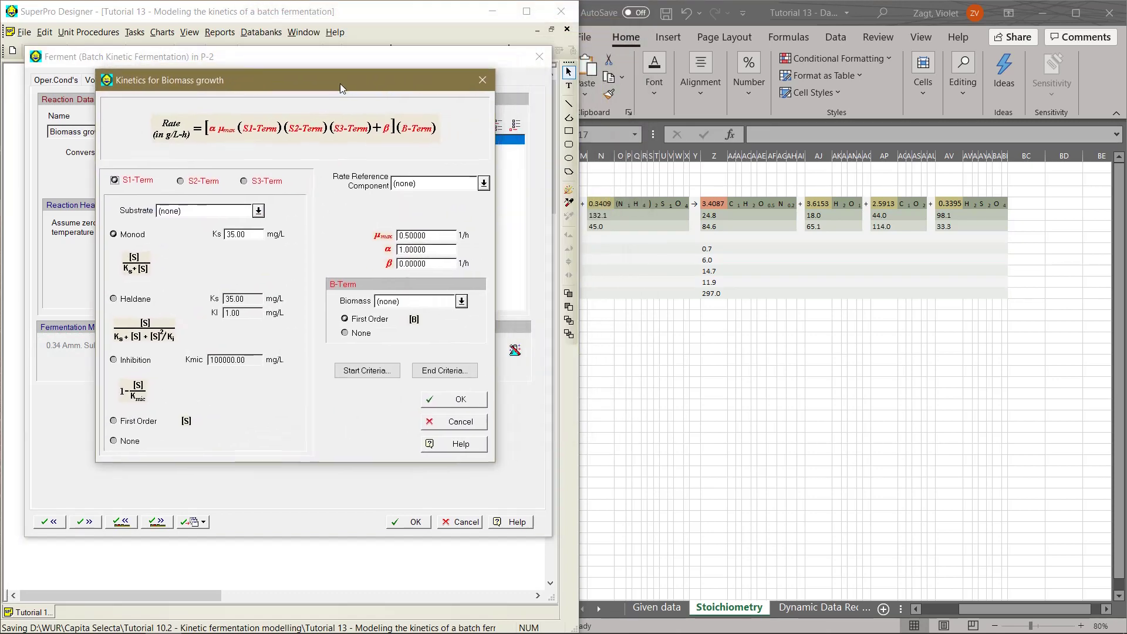
click(665, 612)
click(664, 612)
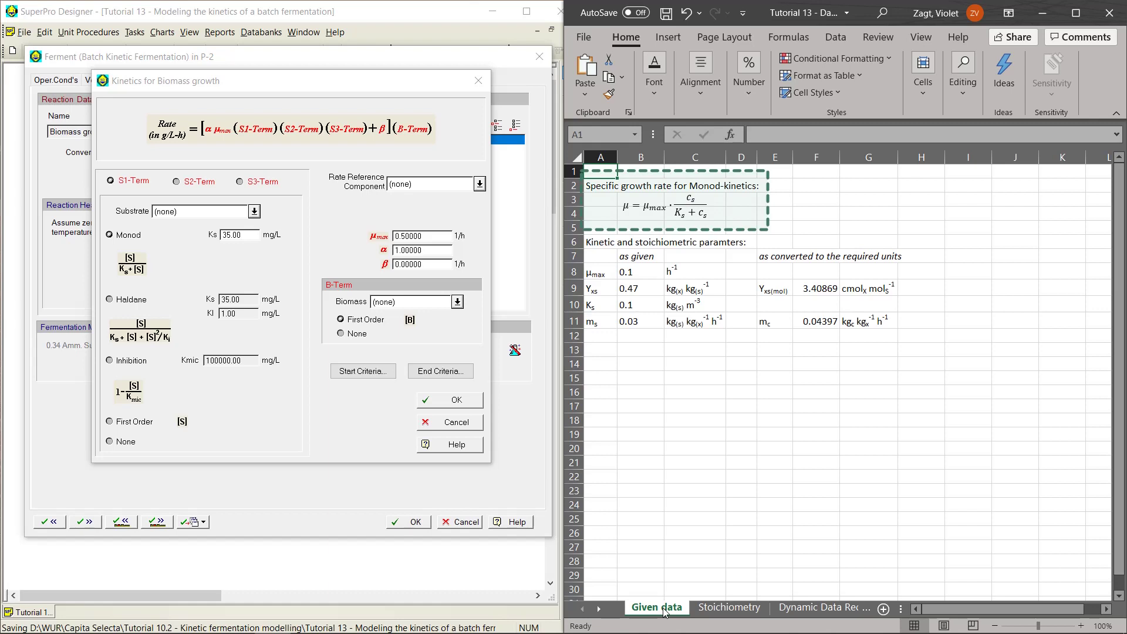
key(Escape)
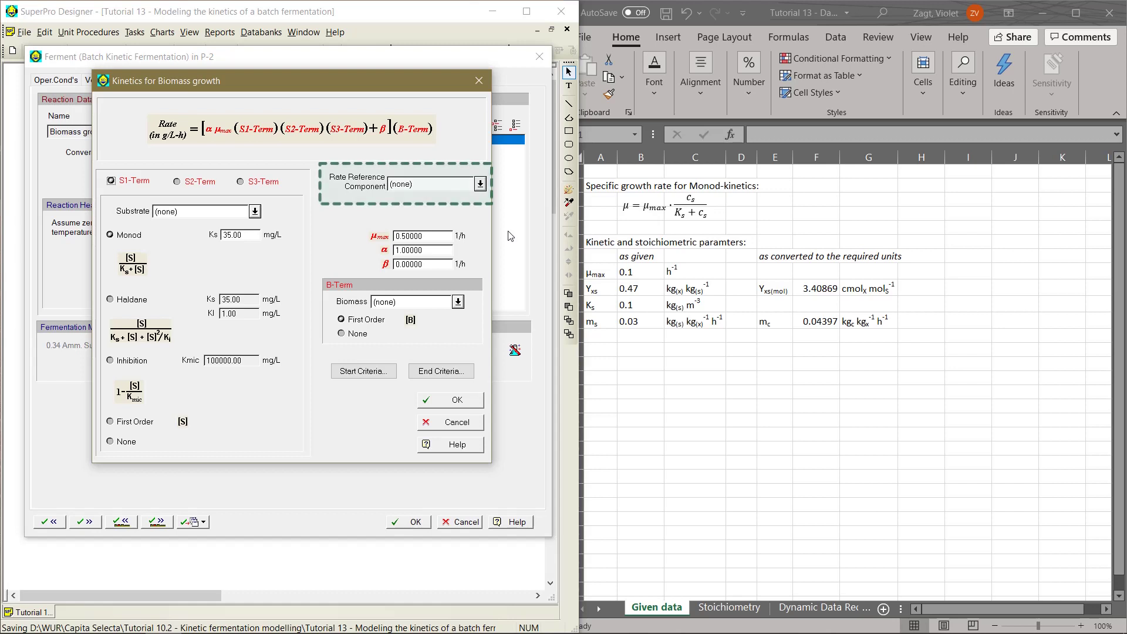
click(480, 183)
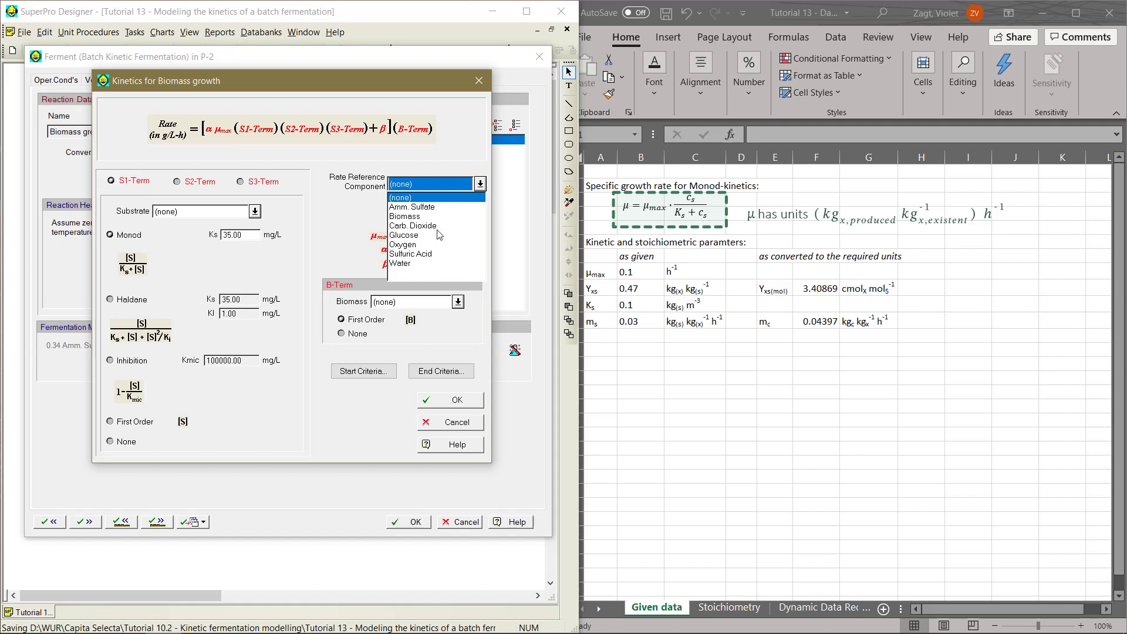
click(410, 217)
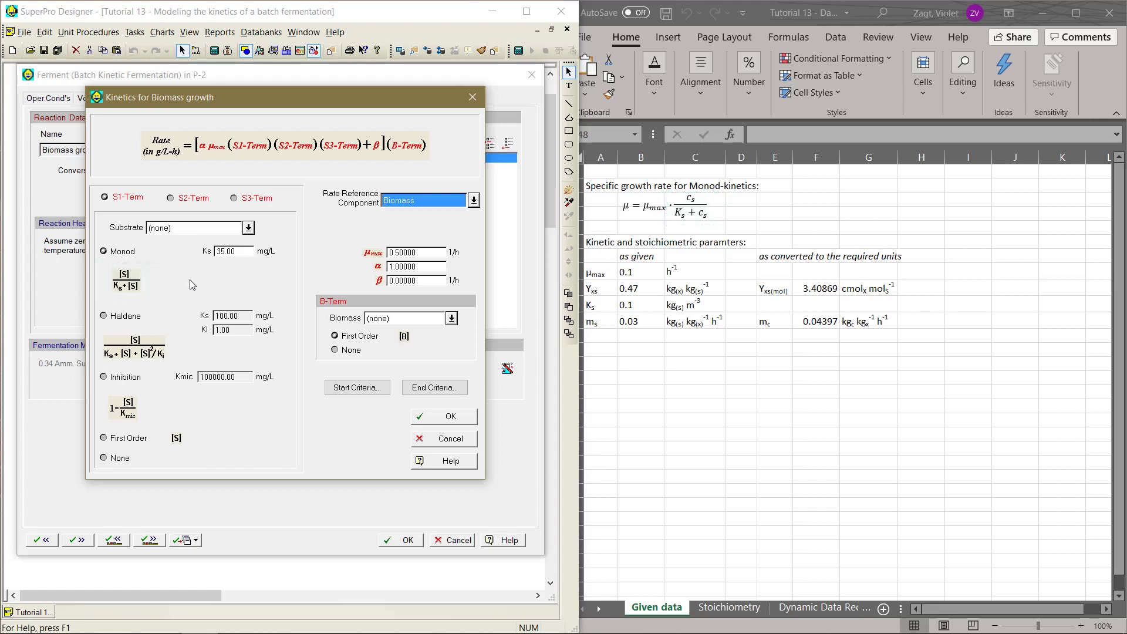
Step: Set the S2-Term to None and make Glucose the S1-Term Monod substrate
click(176, 200)
click(116, 458)
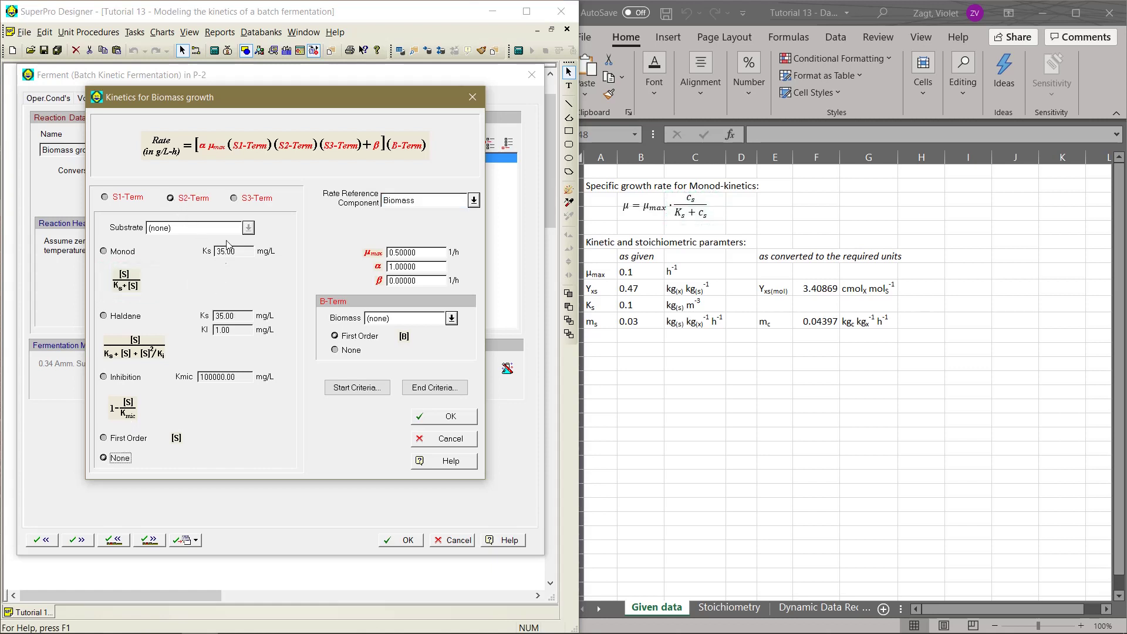
click(105, 198)
click(217, 229)
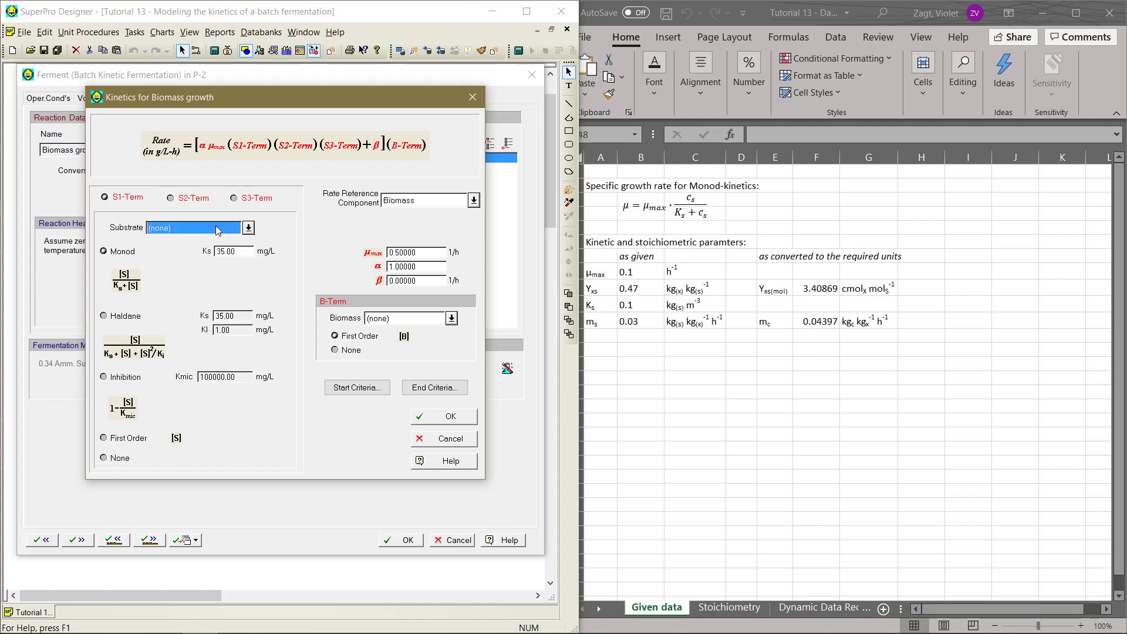
click(248, 228)
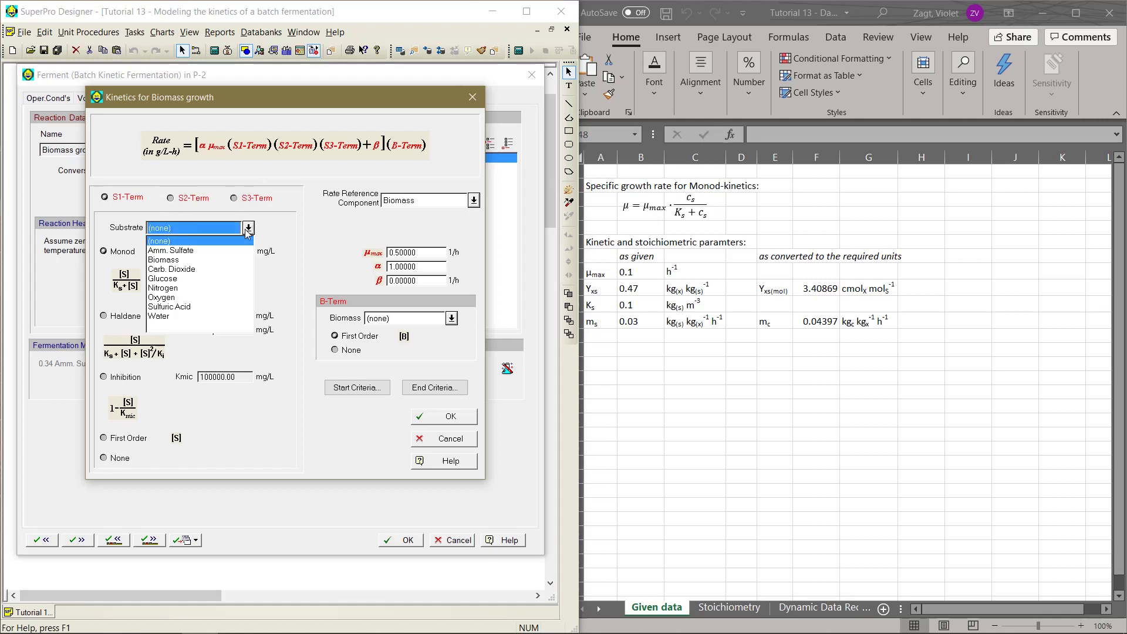
click(176, 278)
double_click(246, 252)
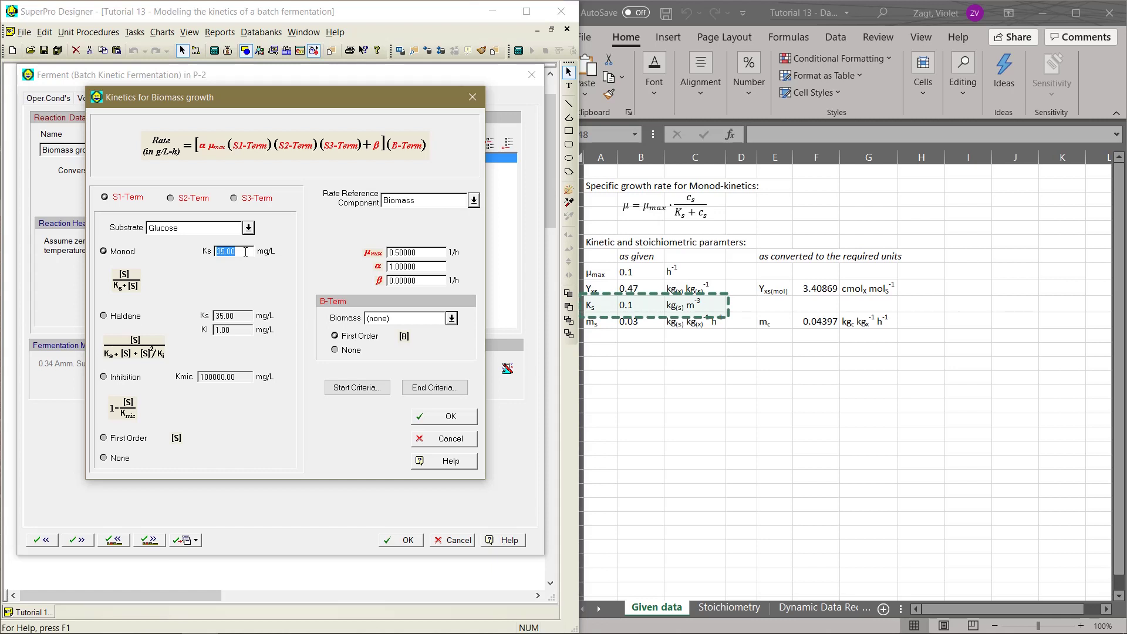
Step: Enter Monod Ks 100 mg/L and μmax 0.1 1/h for Biomass growth
text(100)
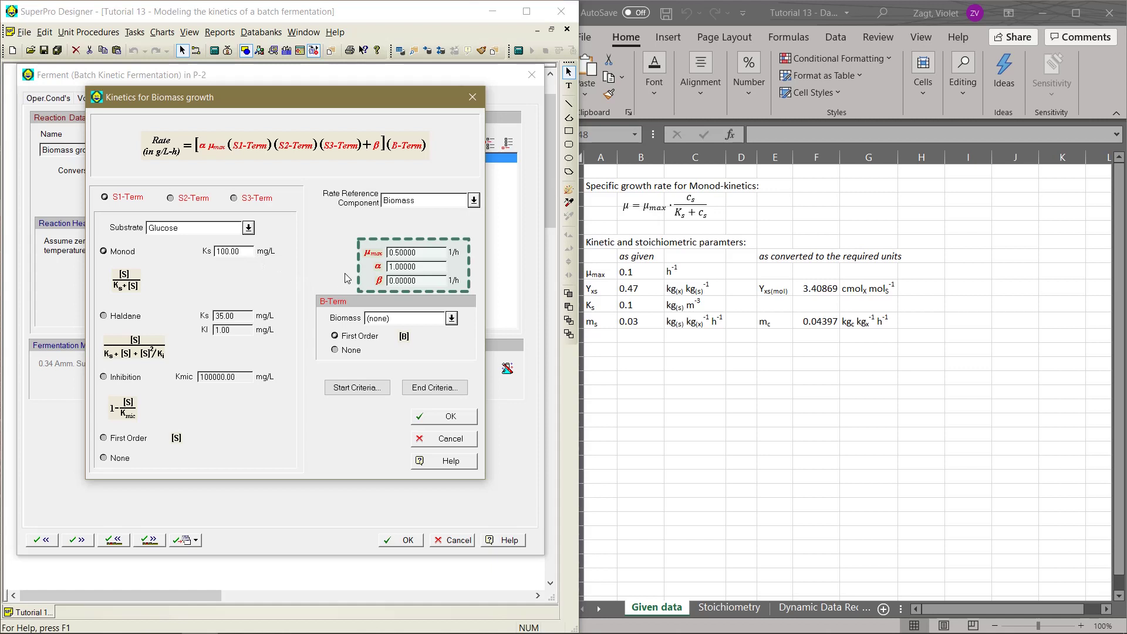
double_click(399, 251)
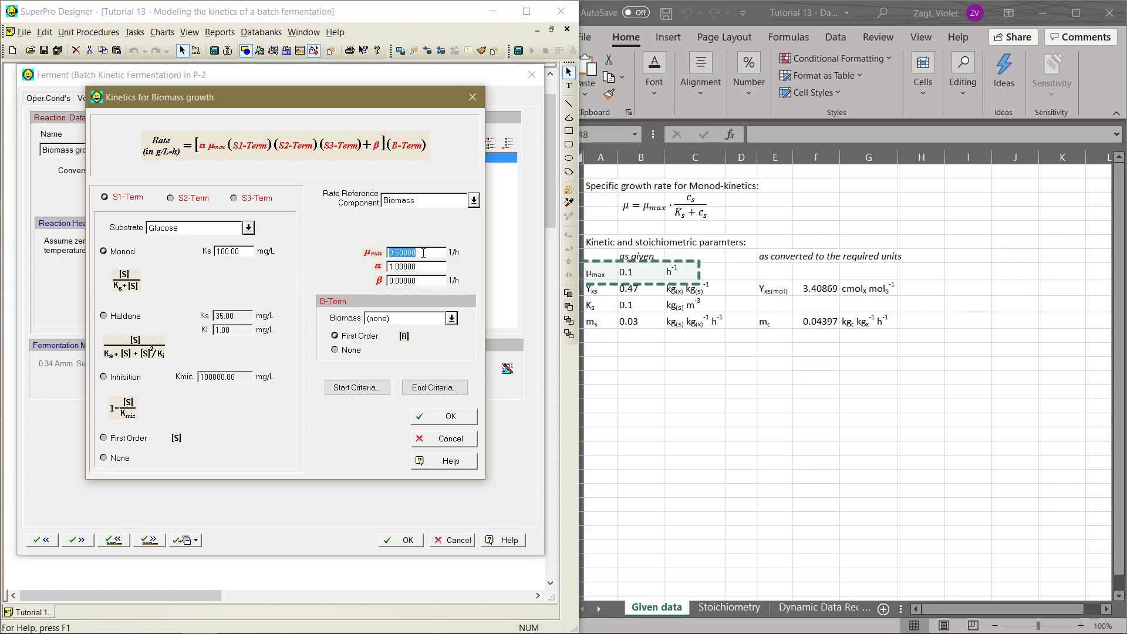
text(0.1)
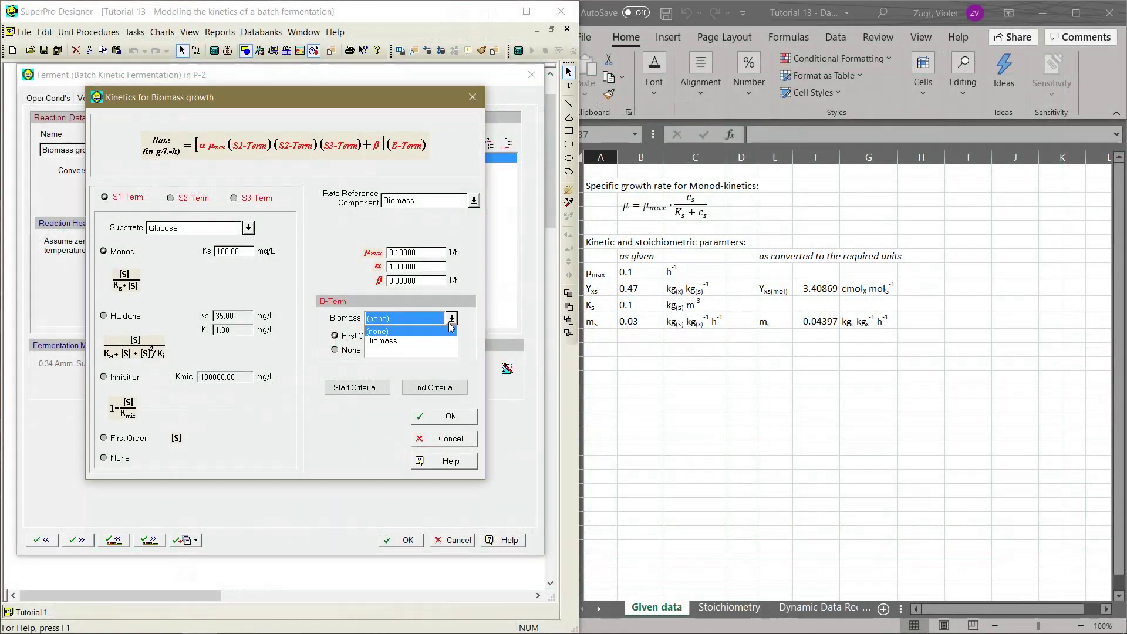
Step: Use a first-order Biomass B-term and save the Biomass growth kinetics
click(382, 341)
click(335, 335)
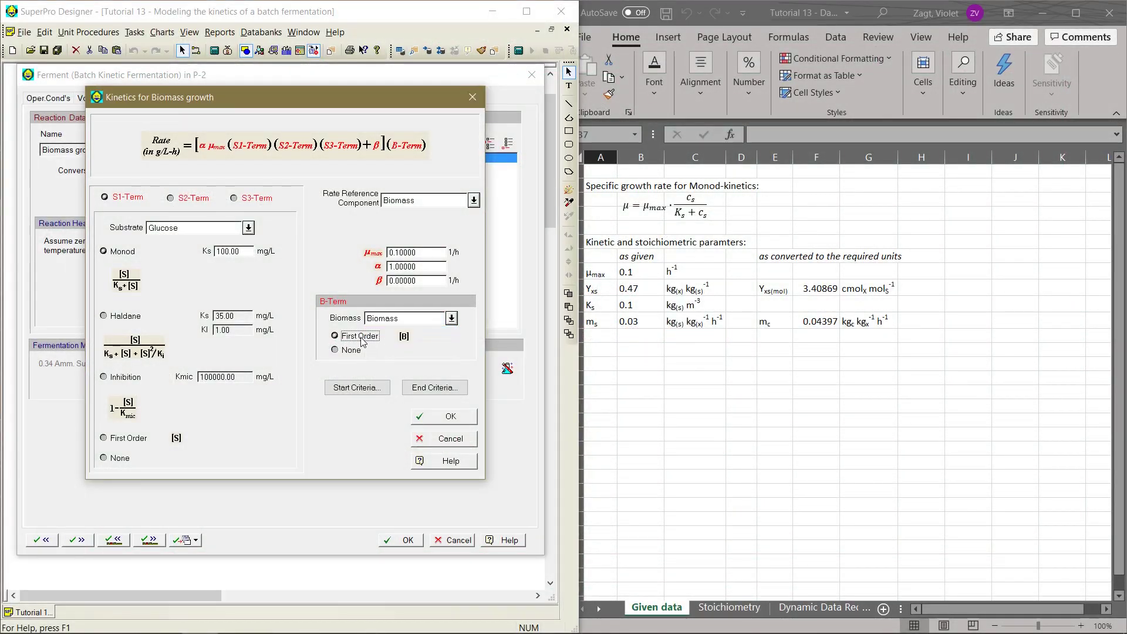
click(419, 417)
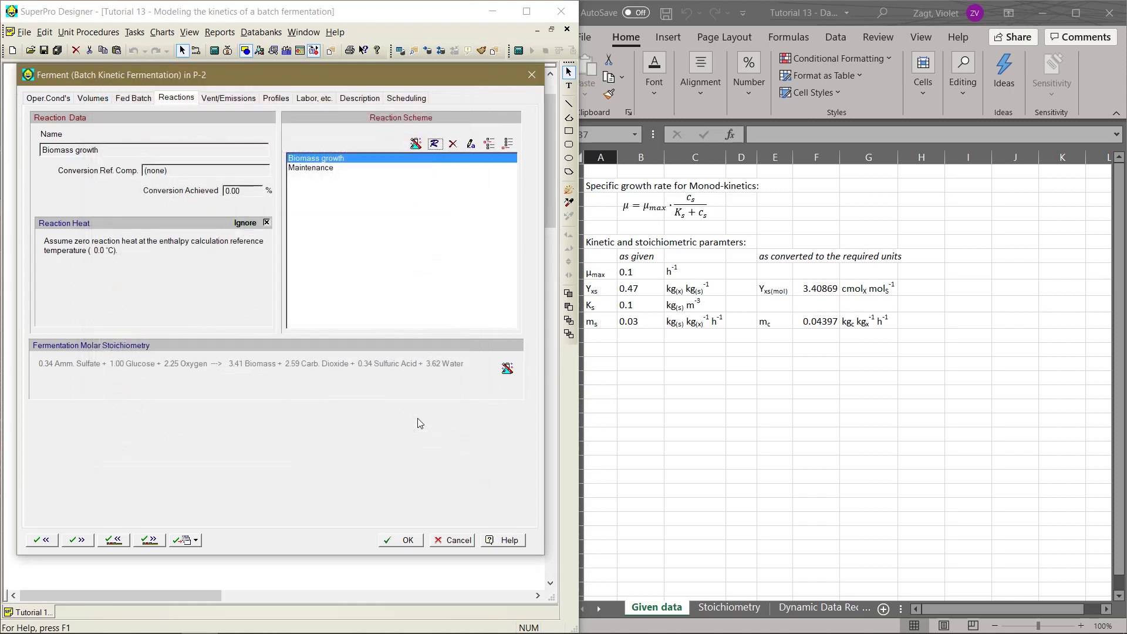
Step: Bring up the Maintenance reaction's kinetics settings alongside the Excel parameter sheet
click(348, 168)
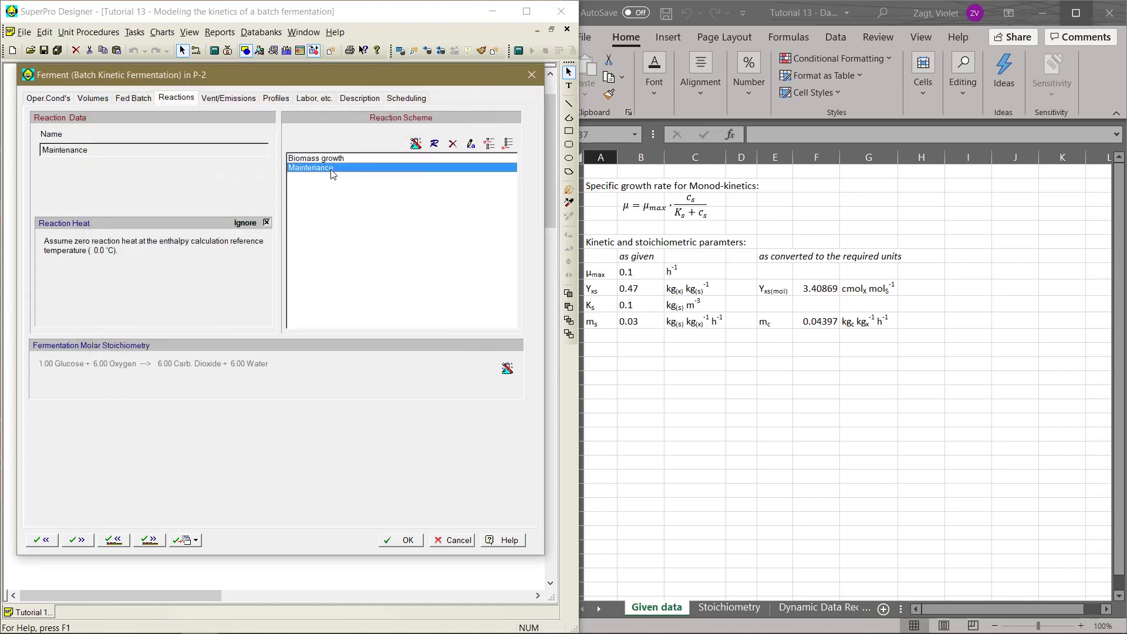
click(435, 142)
drag(469, 7, 312, 99)
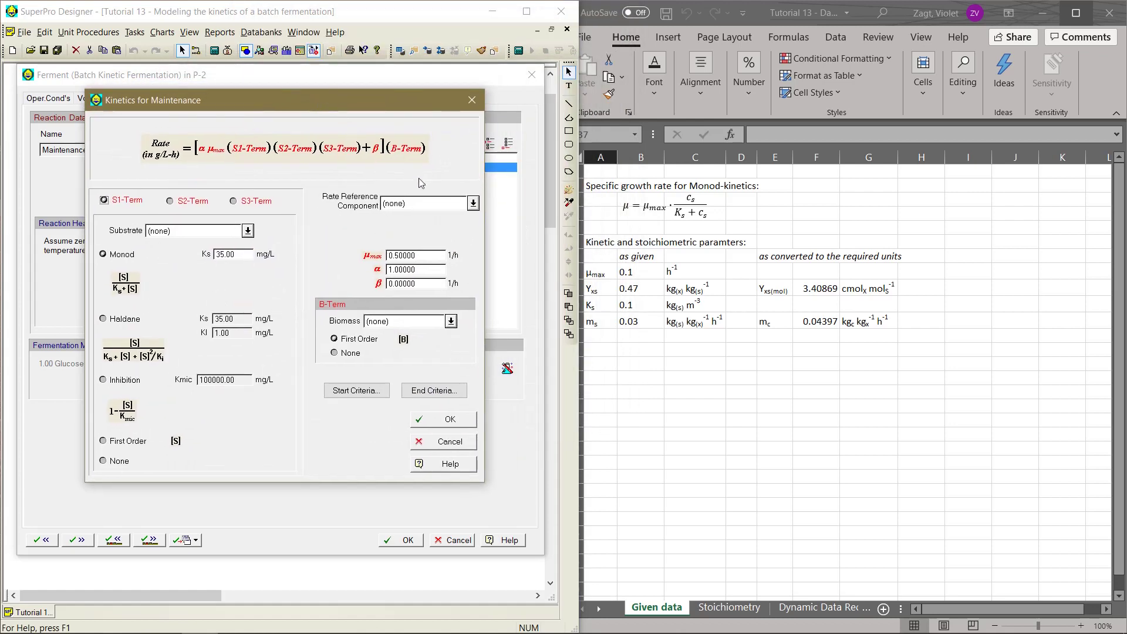
key(alt+Tab)
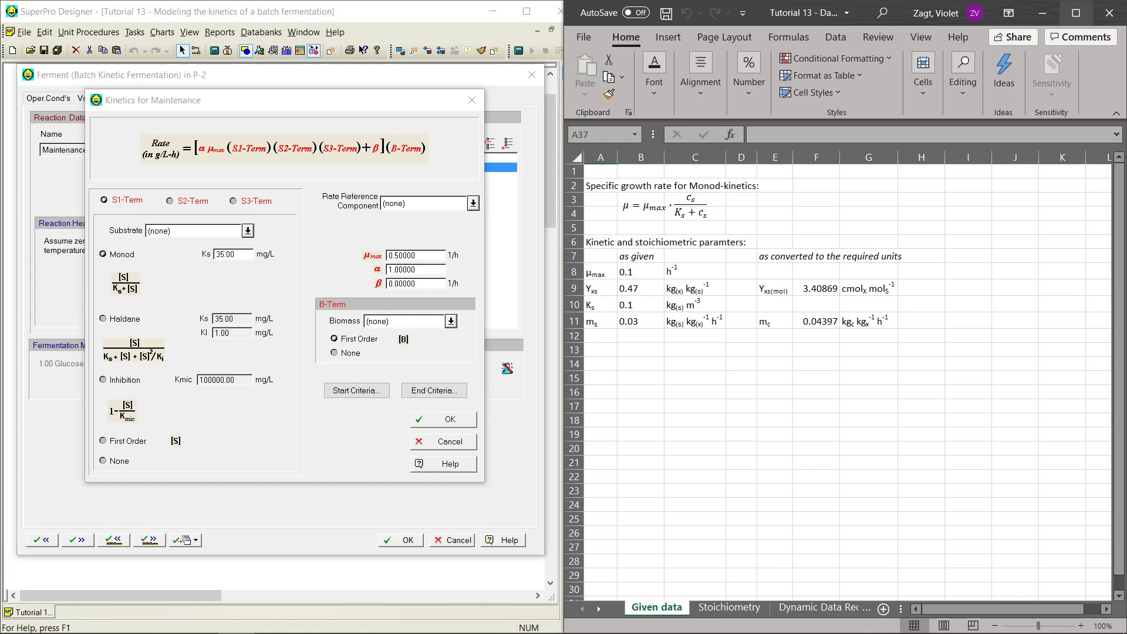
Step: Make Glucose the Maintenance rate reference component and edit the β and α values
click(233, 201)
click(472, 203)
click(413, 240)
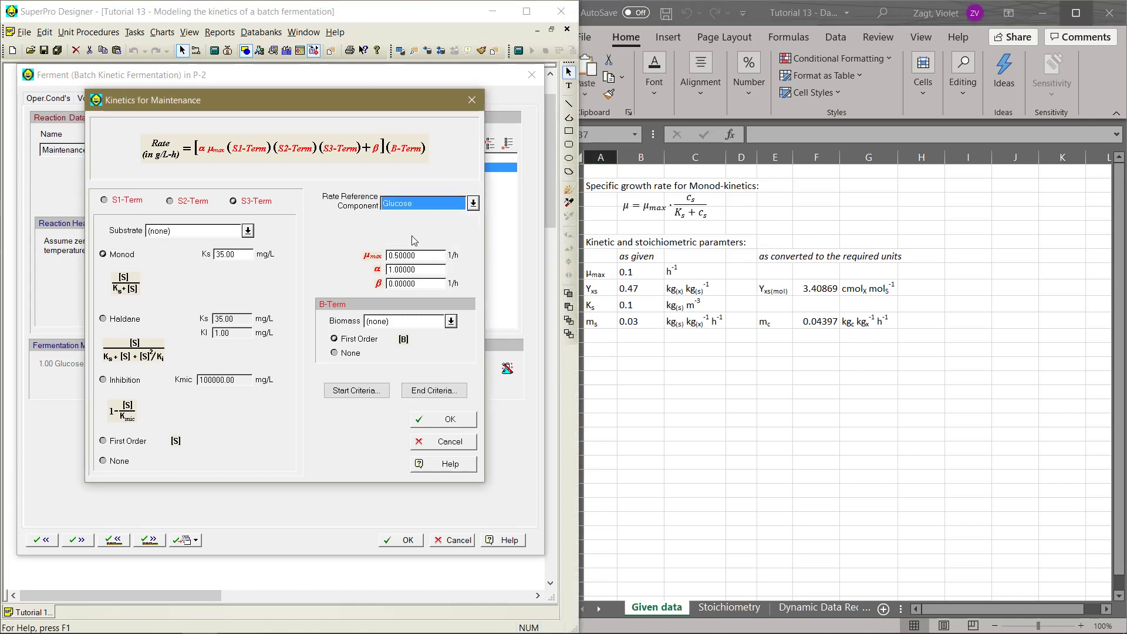
double_click(409, 283)
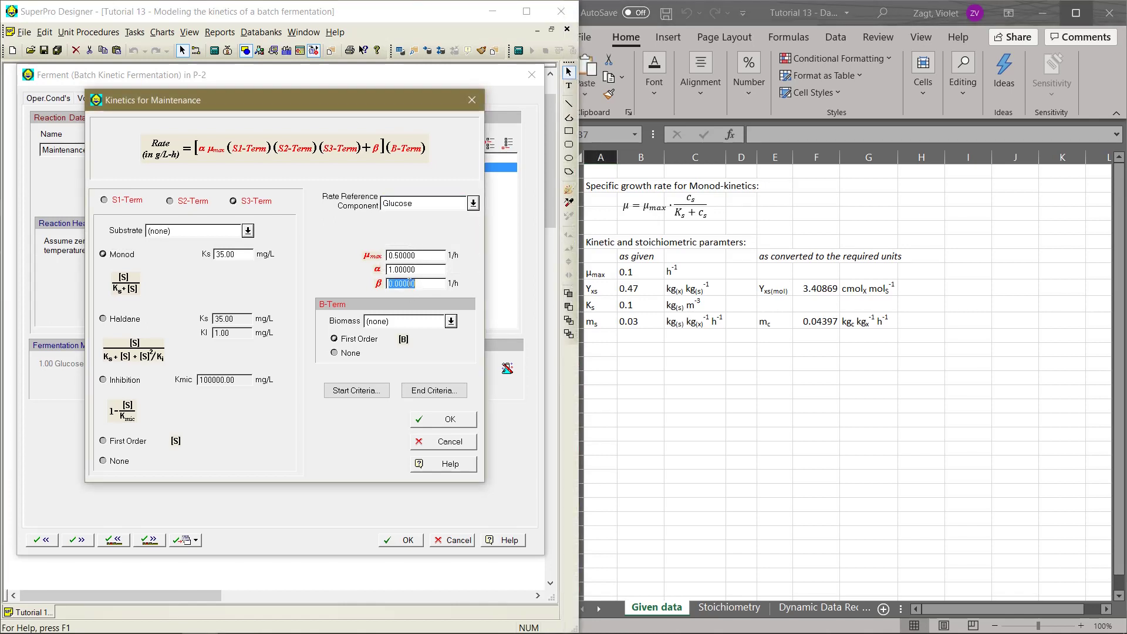
key(Home)
text(-)
key(shift+Tab)
text(0)
Step: Choose Biomass for the B-term, turn off S3, make α −0.03 and μmax 1
click(405, 321)
click(418, 348)
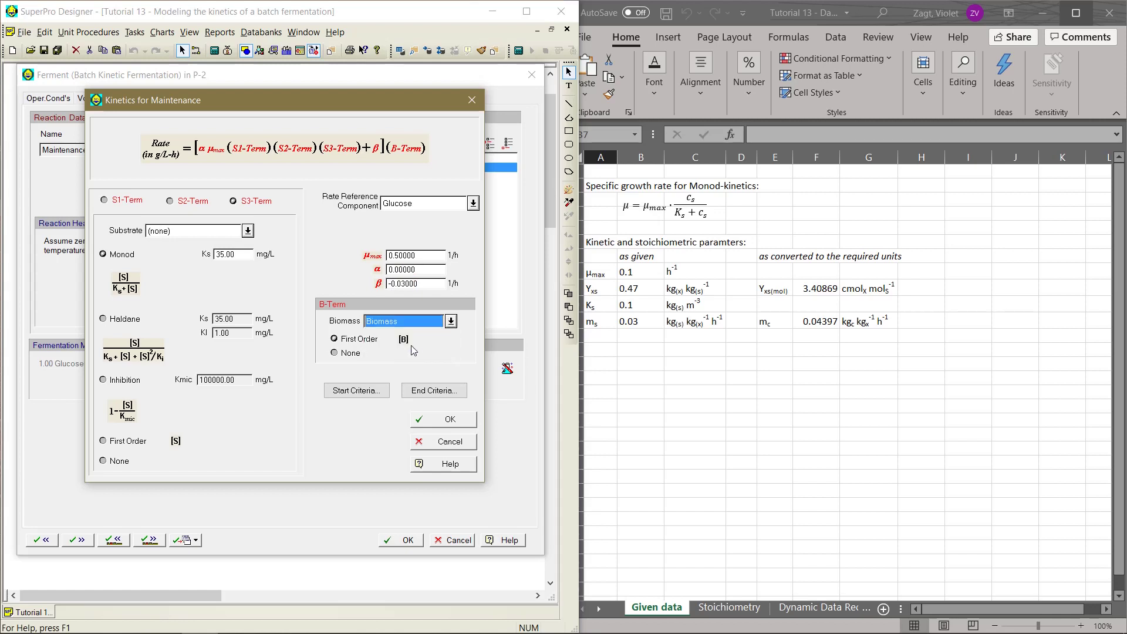
click(106, 458)
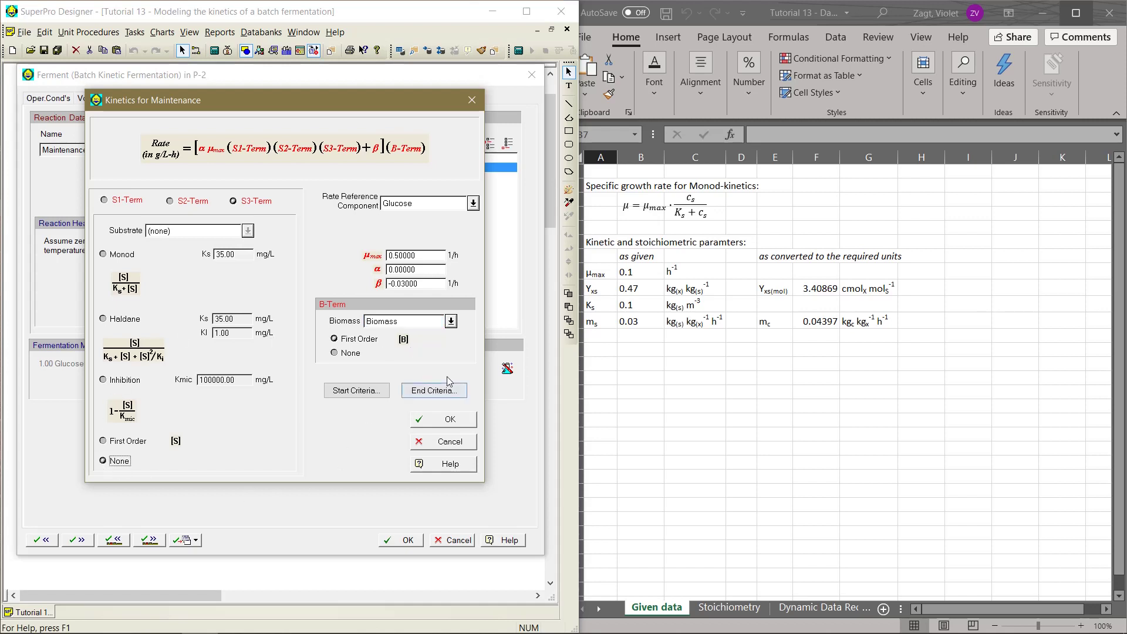
double_click(430, 265)
key(Home)
text(-)
double_click(429, 257)
text(1)
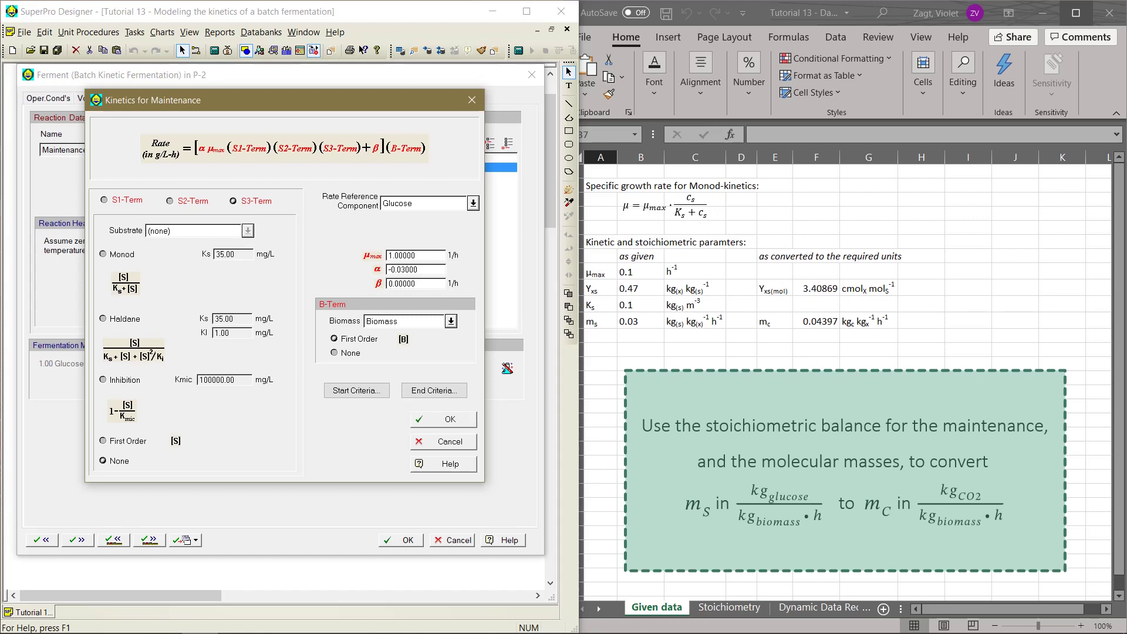
Step: Switch the Maintenance rate reference to Carb. Dioxide, set α 0 and β 0.04397, and save
click(474, 204)
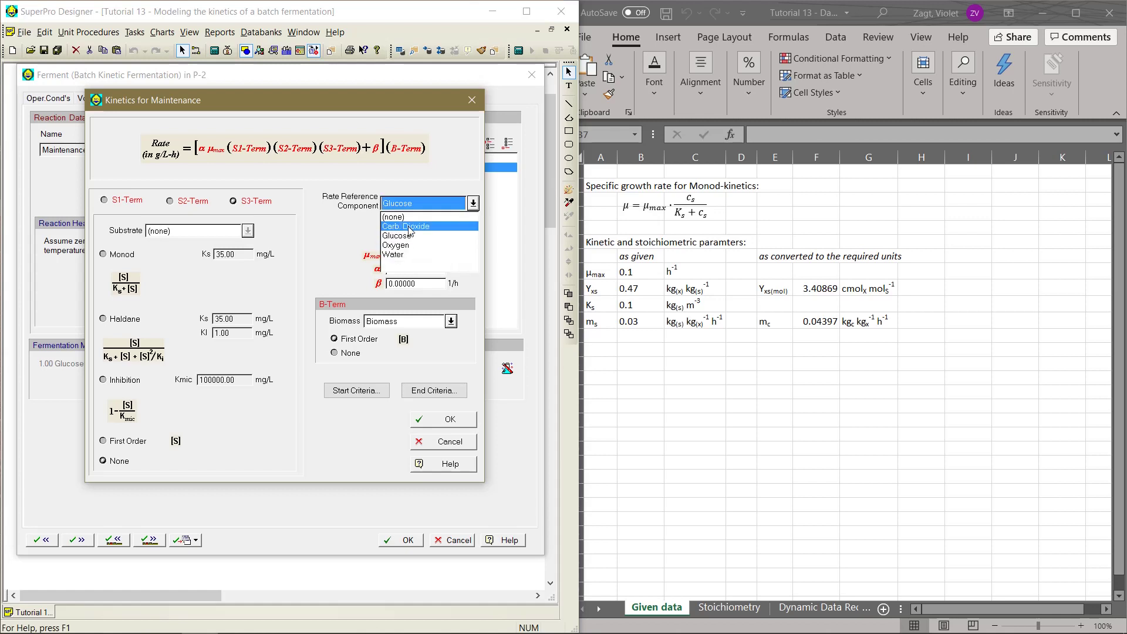
click(409, 230)
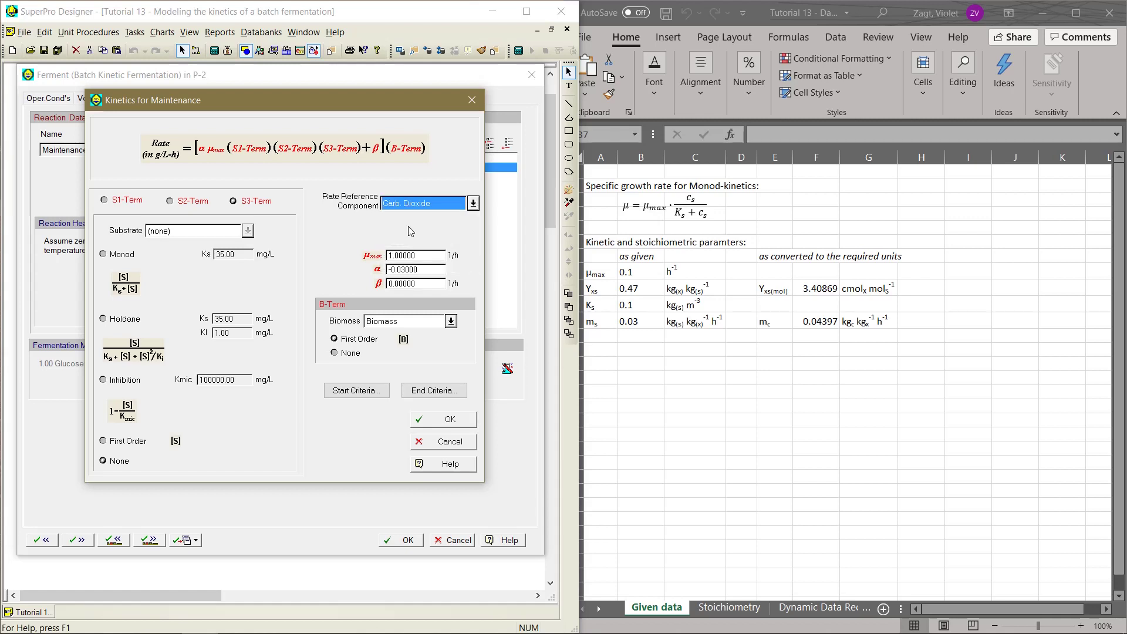
double_click(415, 269)
text(0)
key(Tab)
click(418, 283)
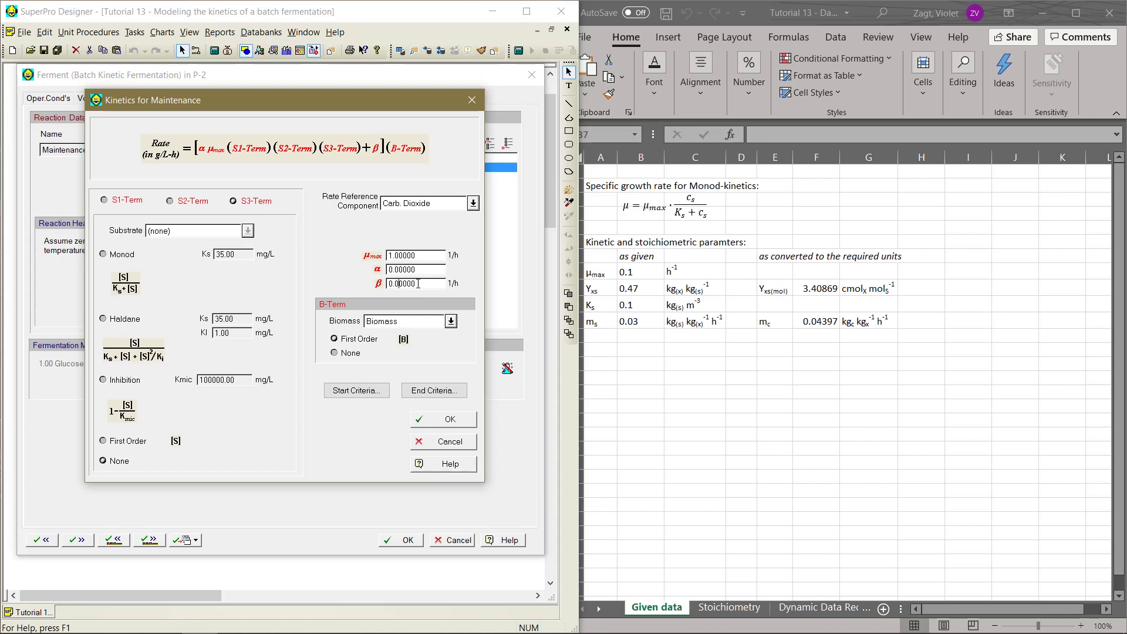
text(4397)
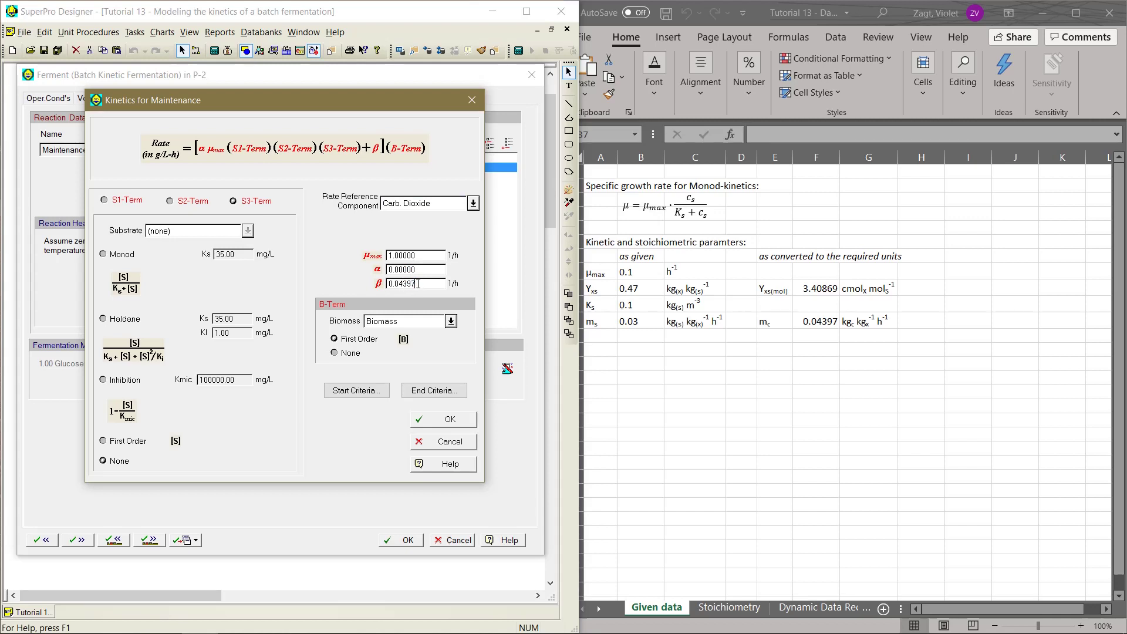
click(439, 419)
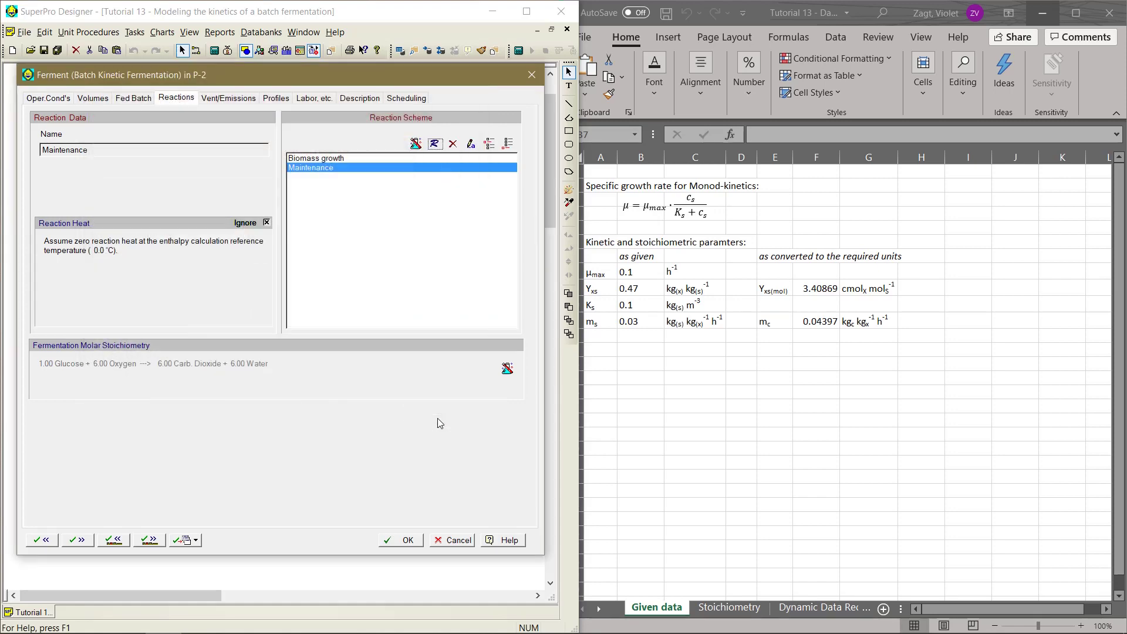
Step: Close the Ferment dialog and solve the mass and energy balances
click(392, 538)
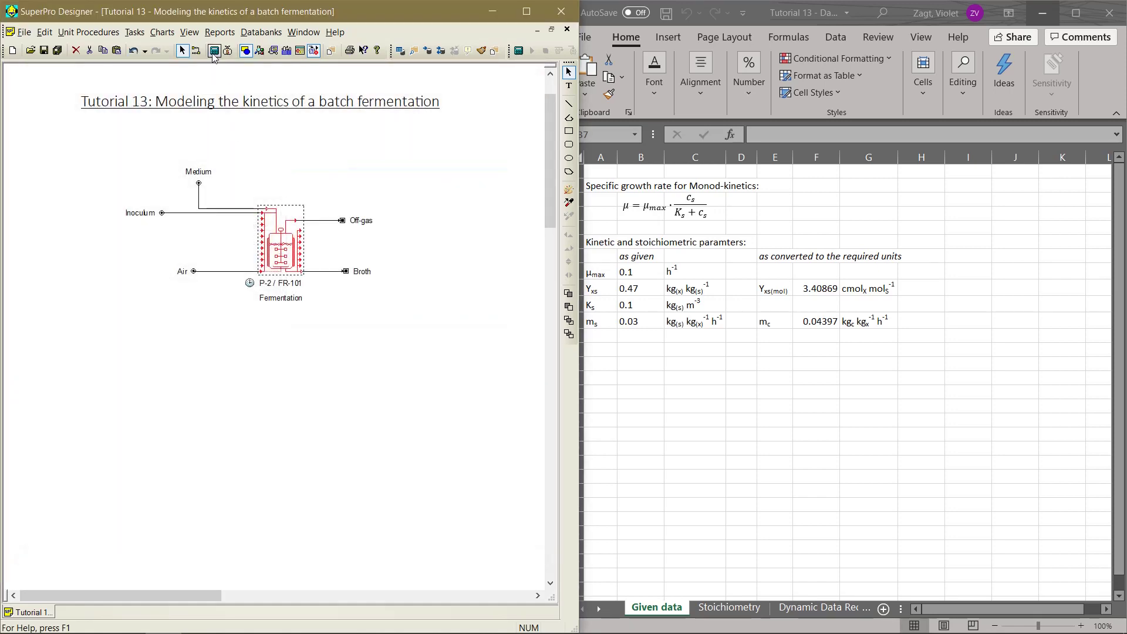
click(214, 50)
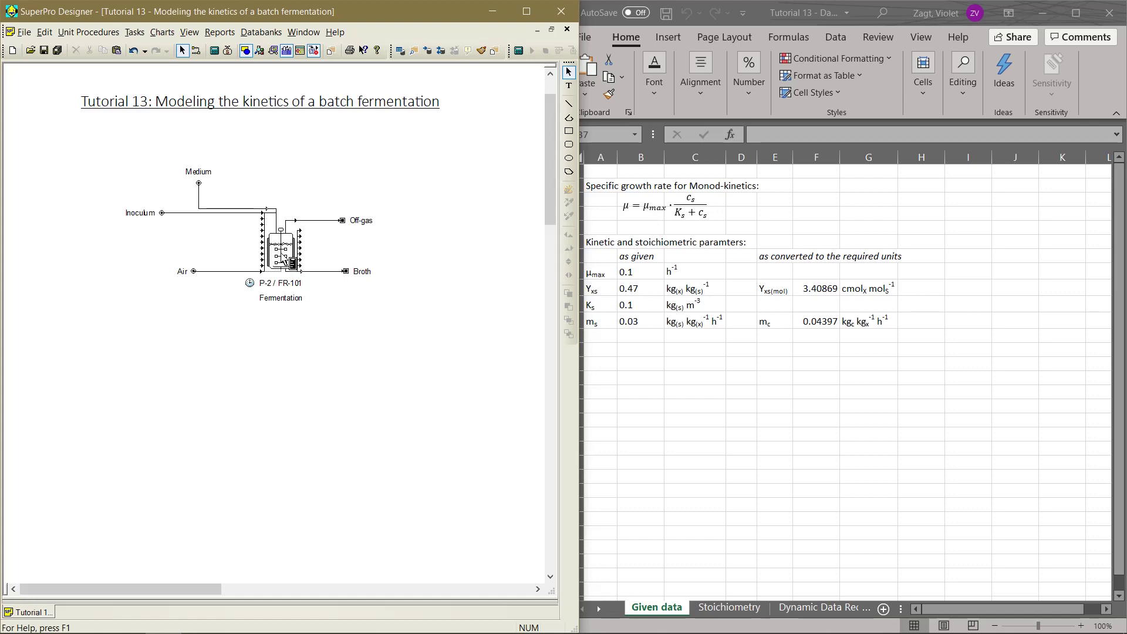
Step: Have the fermenter's Ferment operation record liquid volume, external duty and liquid mass profiles
click(282, 257)
right_click(282, 256)
mouse_move(339, 276)
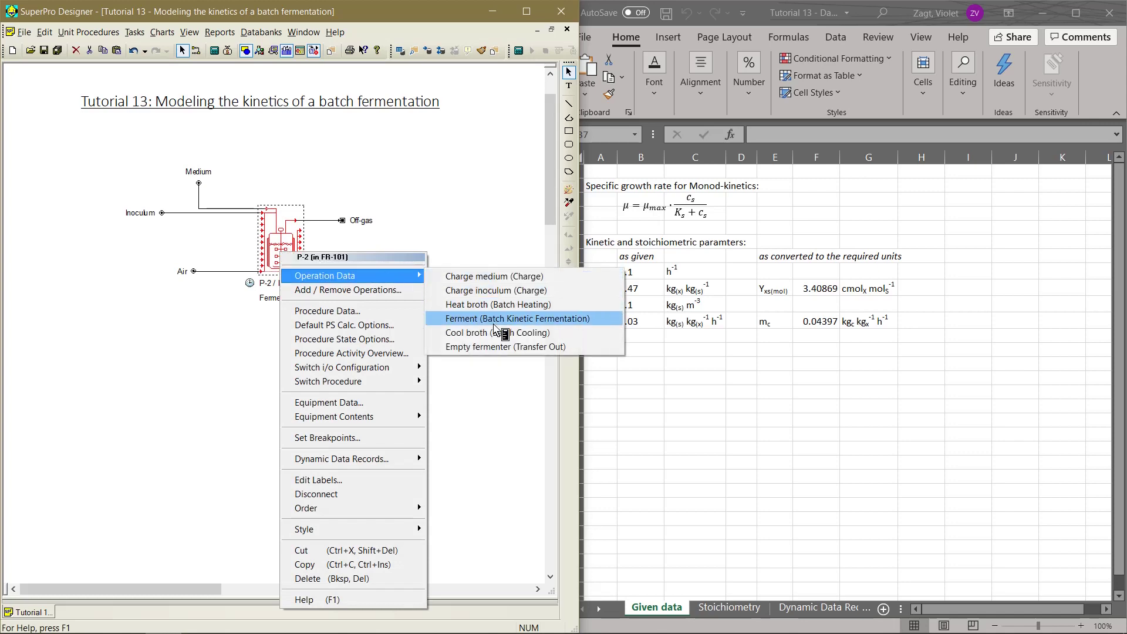
click(494, 324)
click(488, 110)
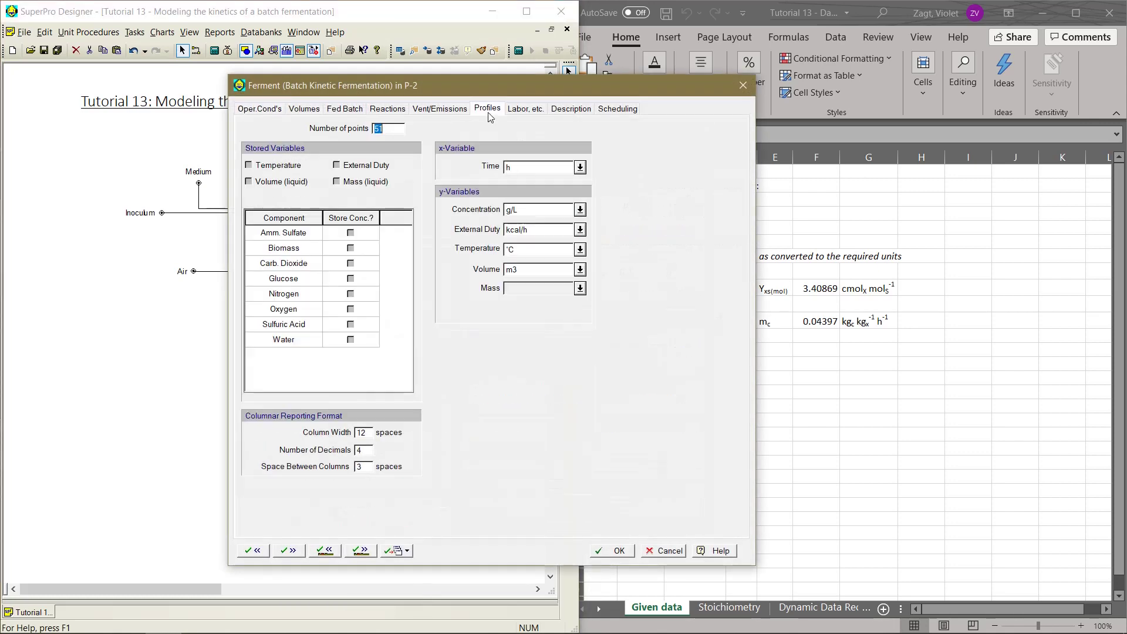
click(269, 183)
click(336, 164)
click(337, 182)
Step: Store concentrations of Amm. Sulfate, Biomass, CO2, Glucose, Nitrogen, Oxygen, Sulfuric Acid and Water
click(350, 232)
click(350, 248)
click(350, 263)
click(350, 278)
click(350, 294)
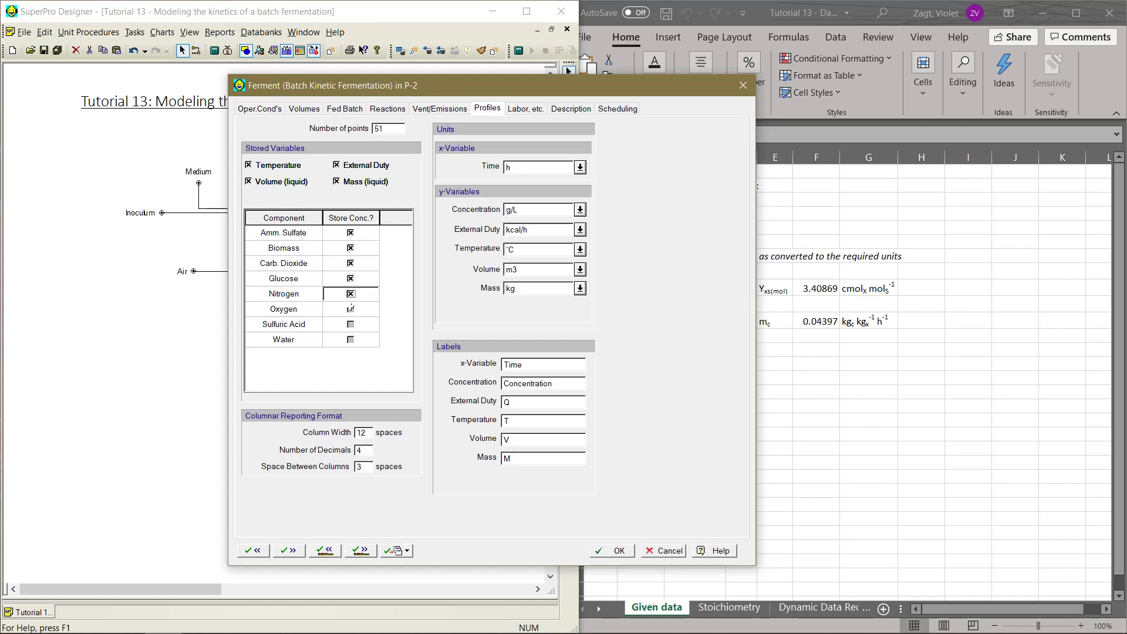
click(350, 309)
click(350, 324)
click(351, 339)
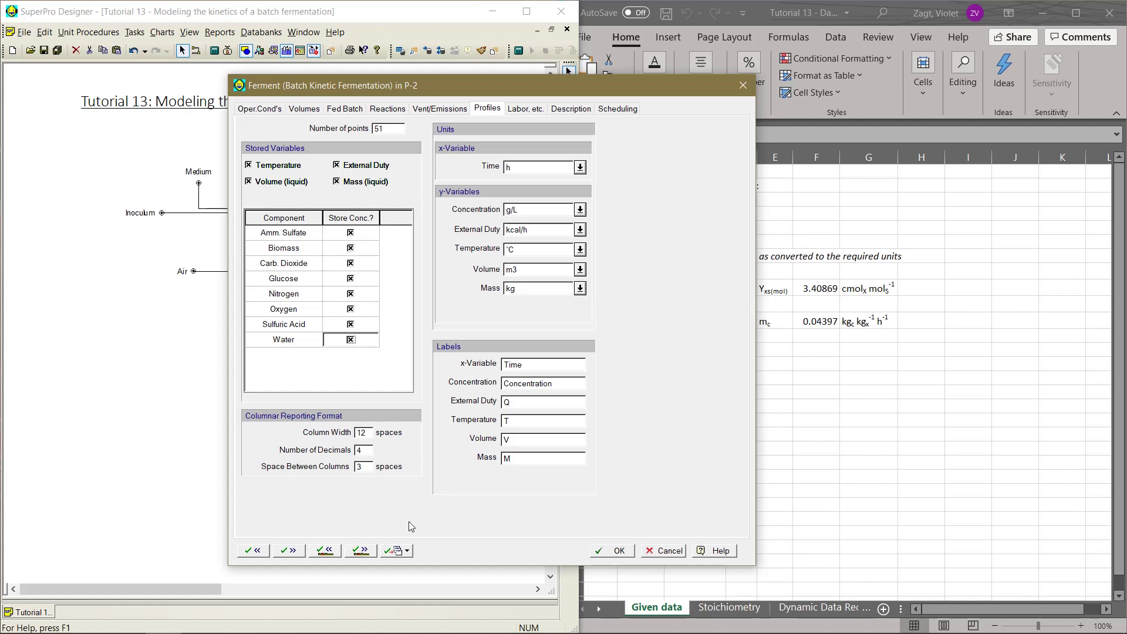
click(619, 552)
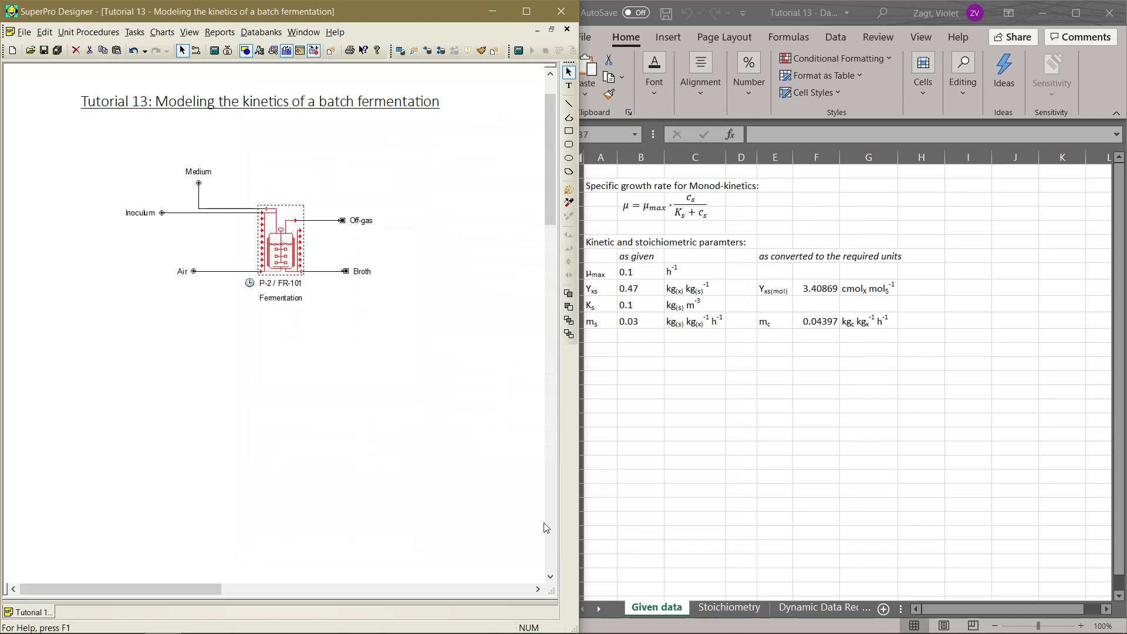
Step: Send fermenter FR-101's Ferment dynamic data records to an Excel-formatted file
right_click(272, 249)
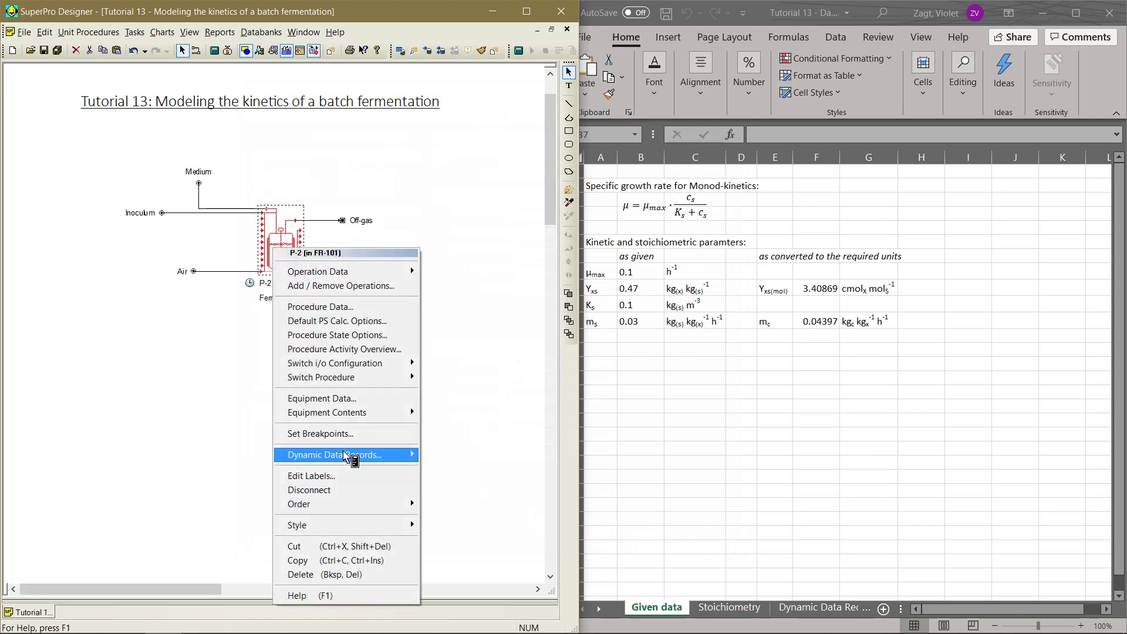
mouse_move(405, 463)
mouse_move(446, 456)
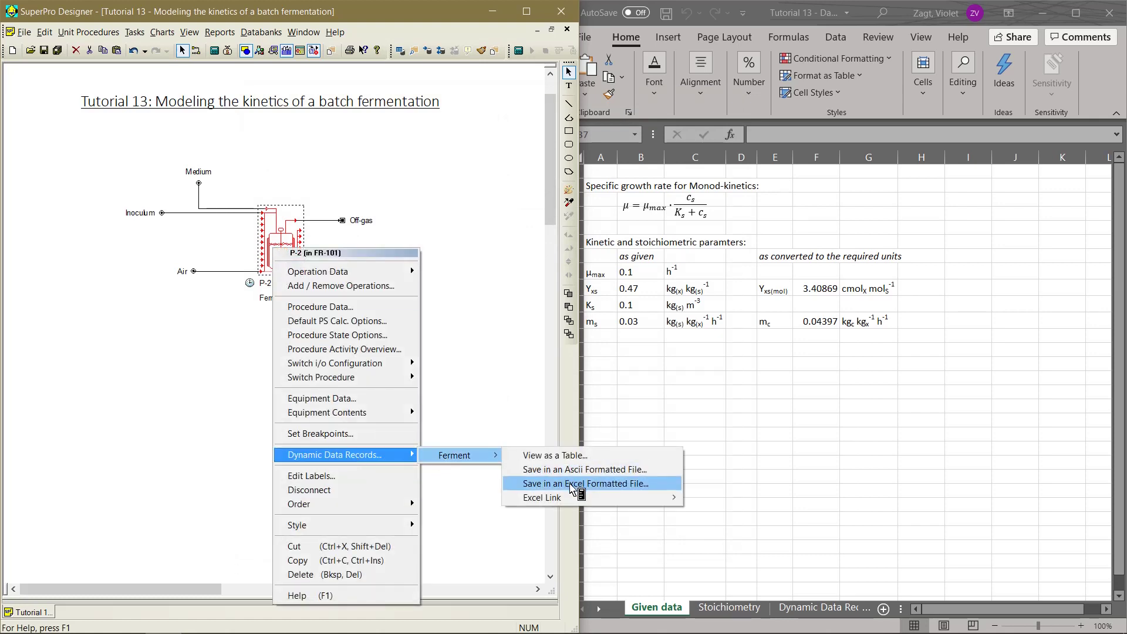
click(462, 249)
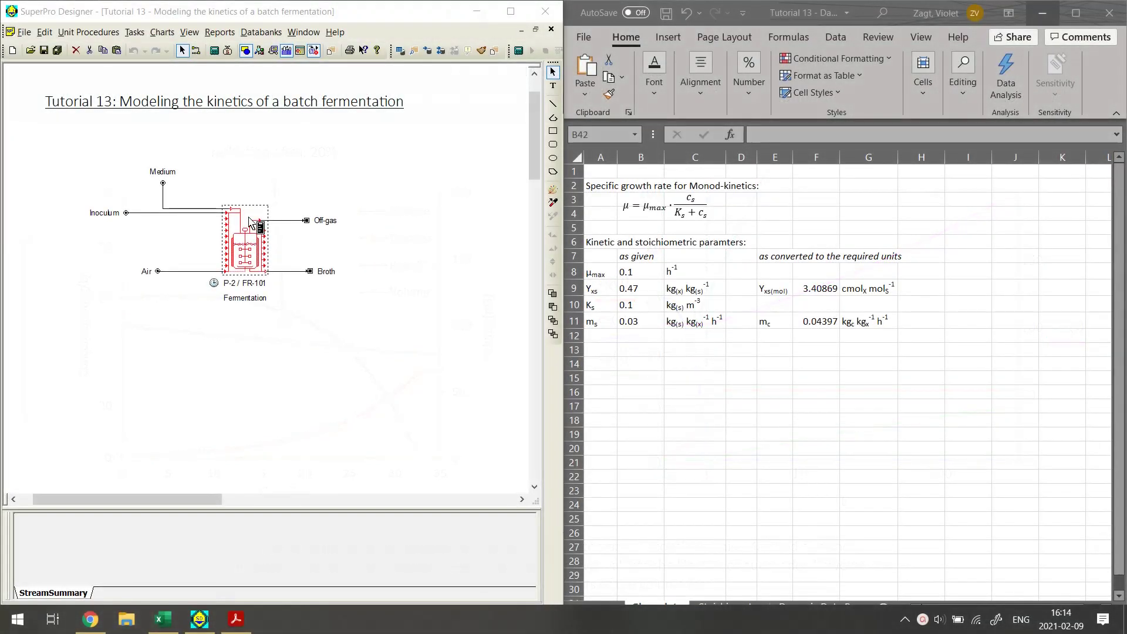
Step: Turn the Ferment vent condenser on at a set temperature of 20 °C
right_click(237, 256)
mouse_move(311, 276)
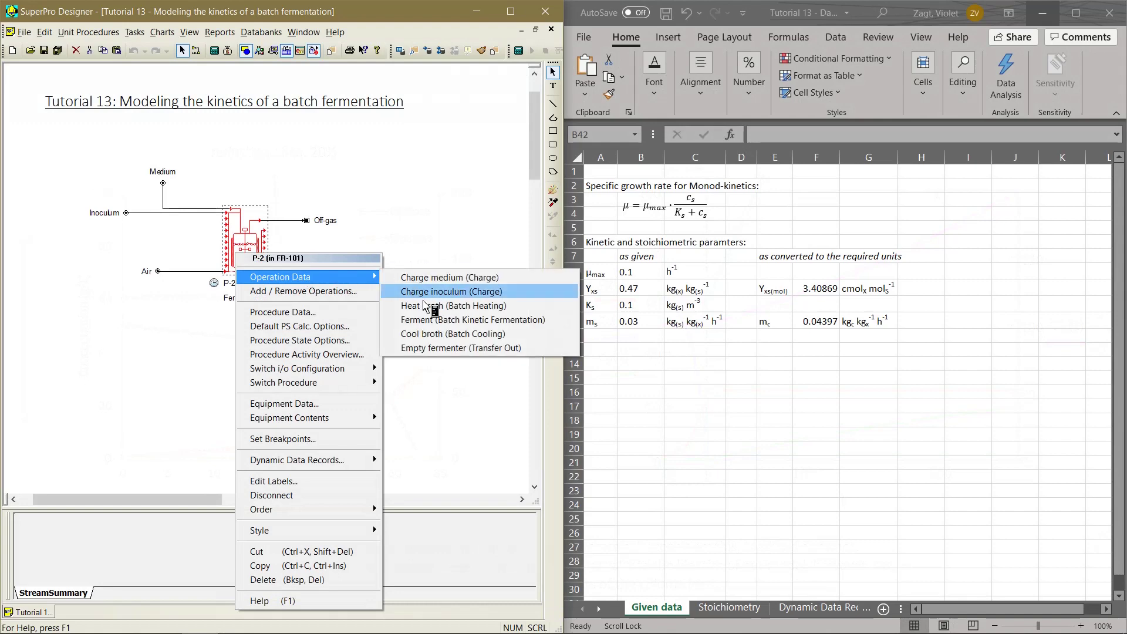
click(432, 320)
click(380, 95)
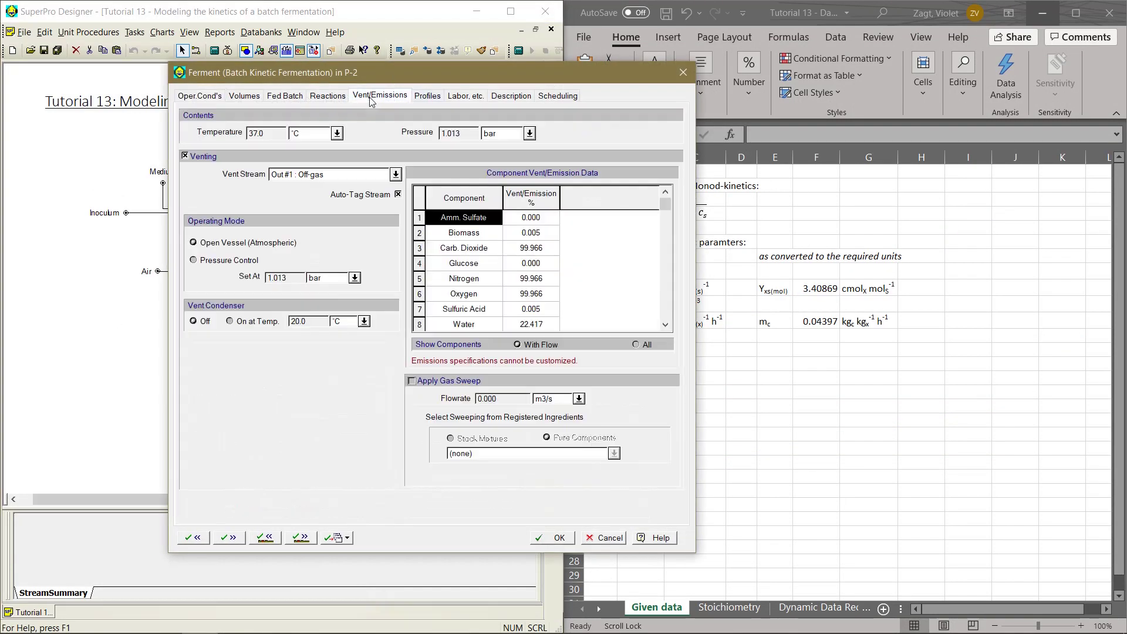
click(230, 321)
double_click(305, 323)
text(20)
click(566, 542)
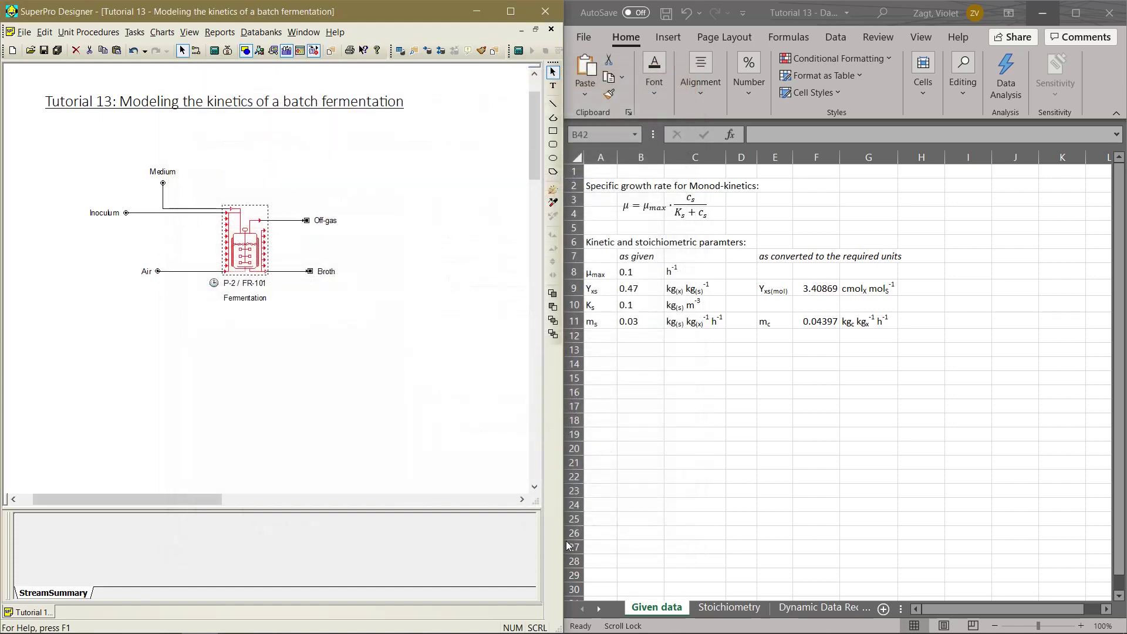